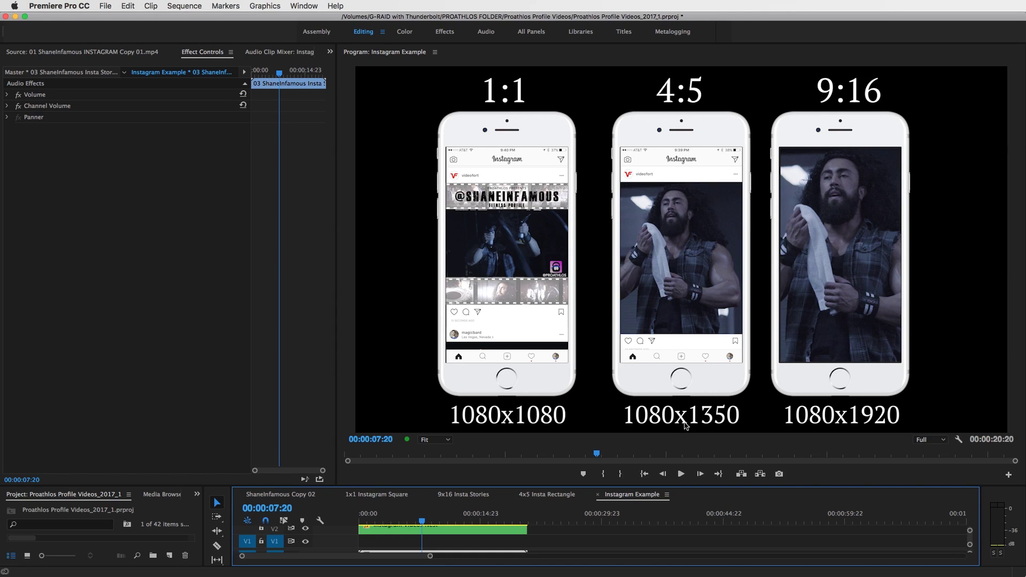
left_click(193, 7)
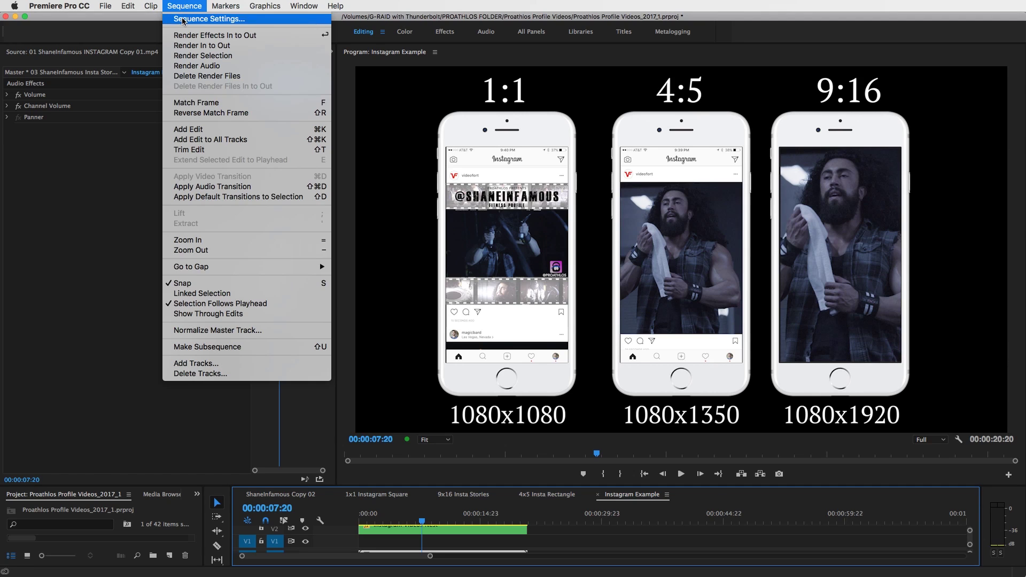
left_click(203, 19)
left_click_drag(483, 114, 411, 100)
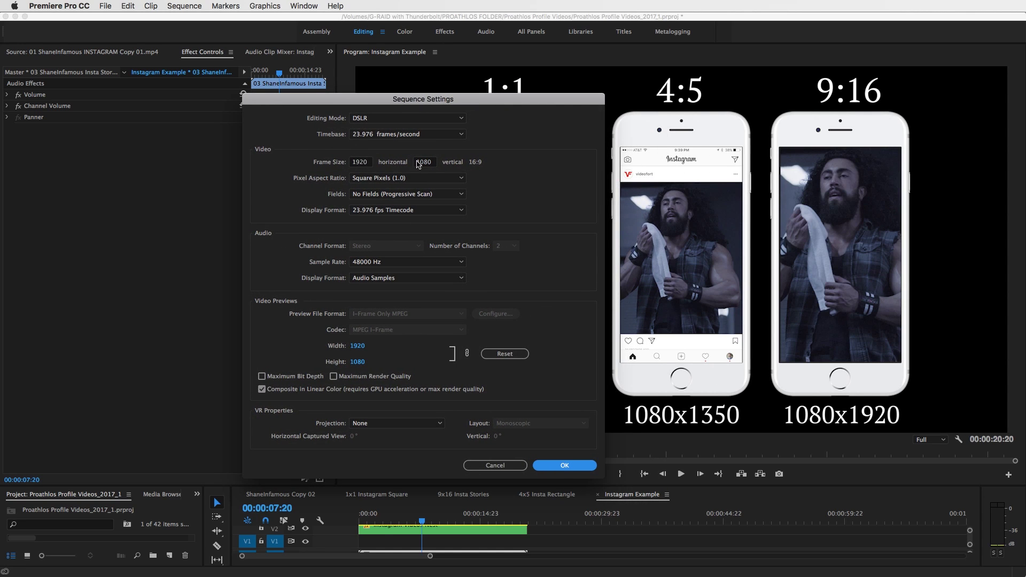
left_click(504, 465)
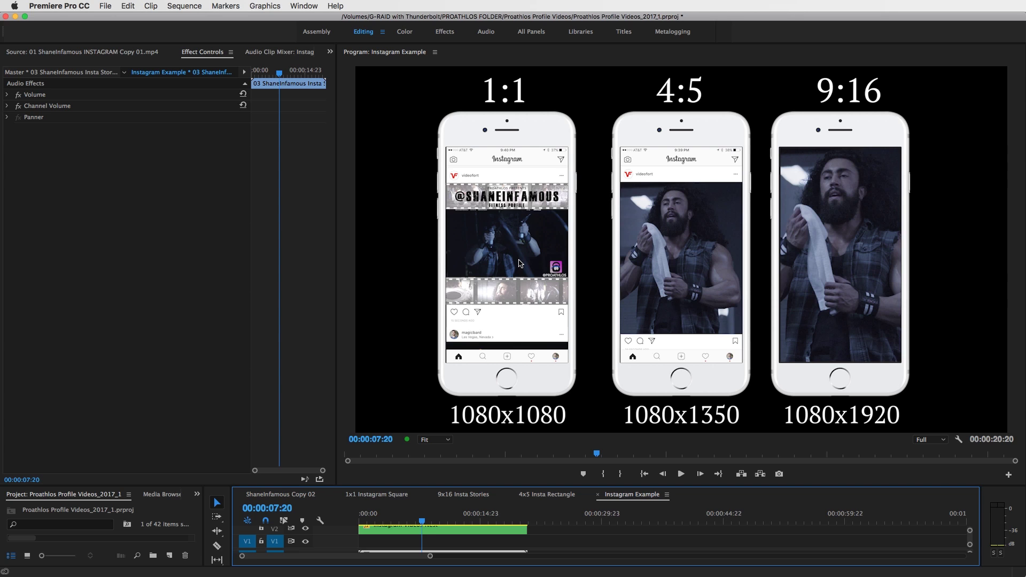
Play the phone-mockup comparison and resize panels so the timeline shows every track up to V8.
key("space")
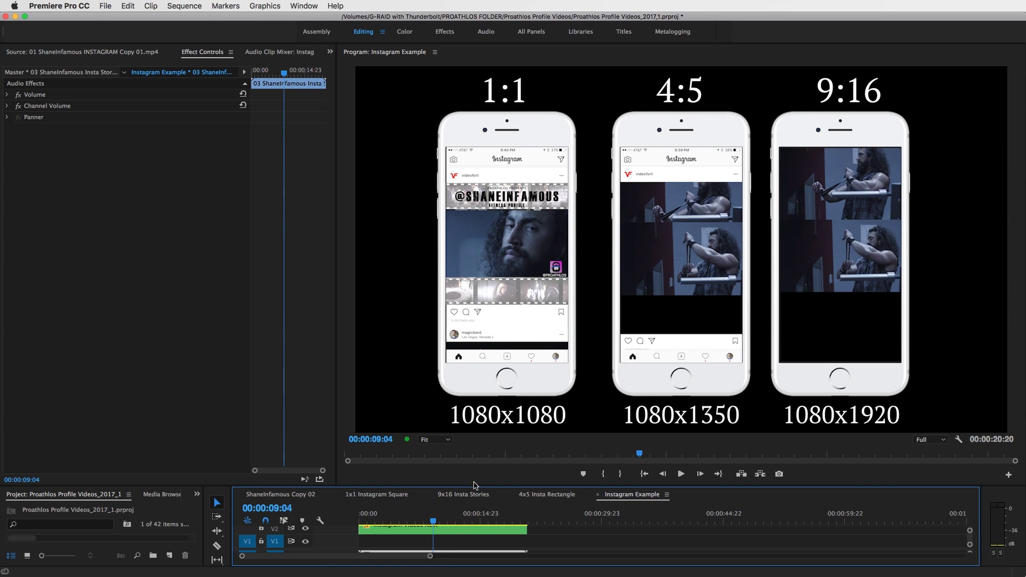
left_click_drag(475, 486, 476, 418)
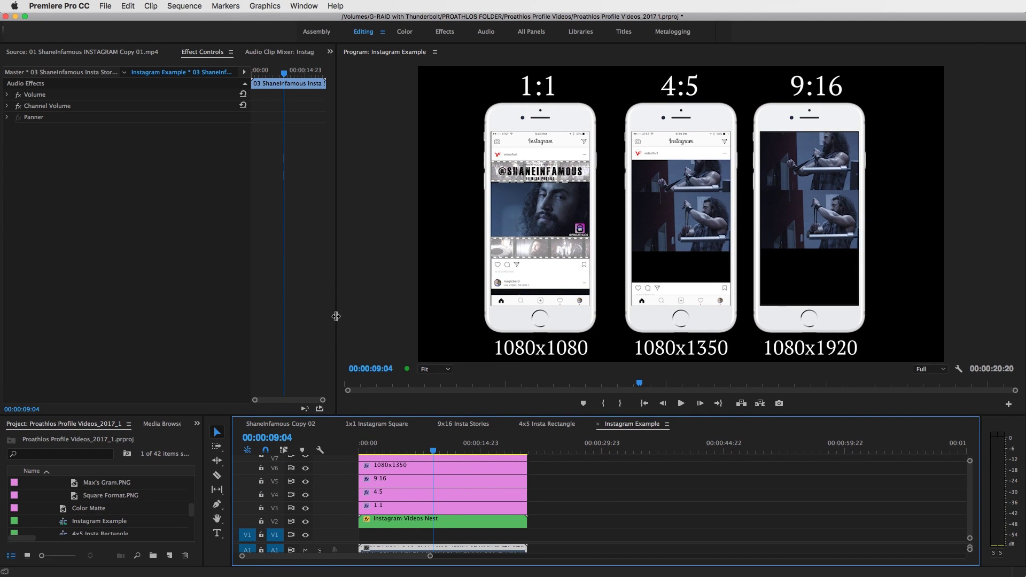
left_click_drag(336, 315, 405, 313)
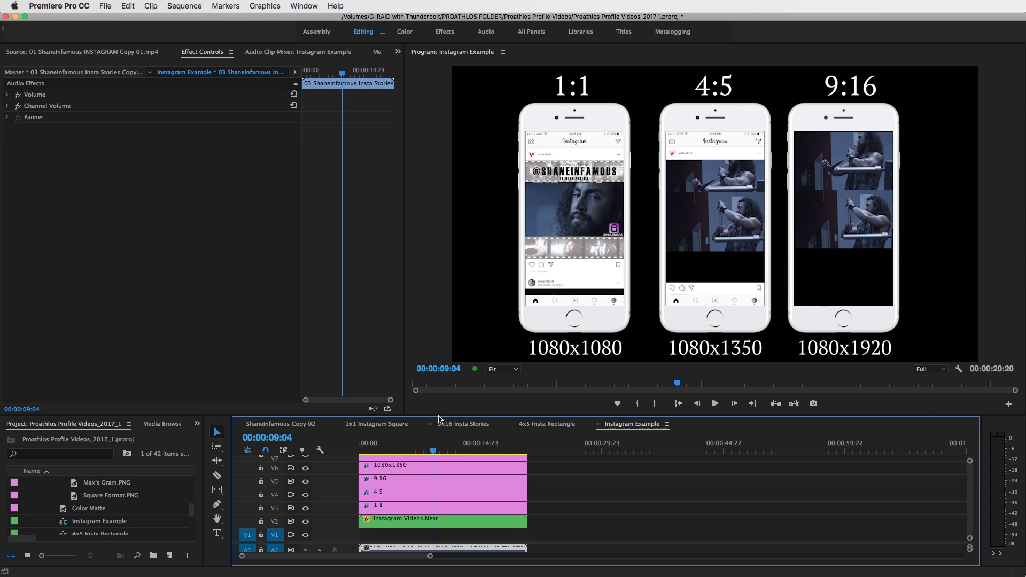
left_click_drag(437, 415, 447, 398)
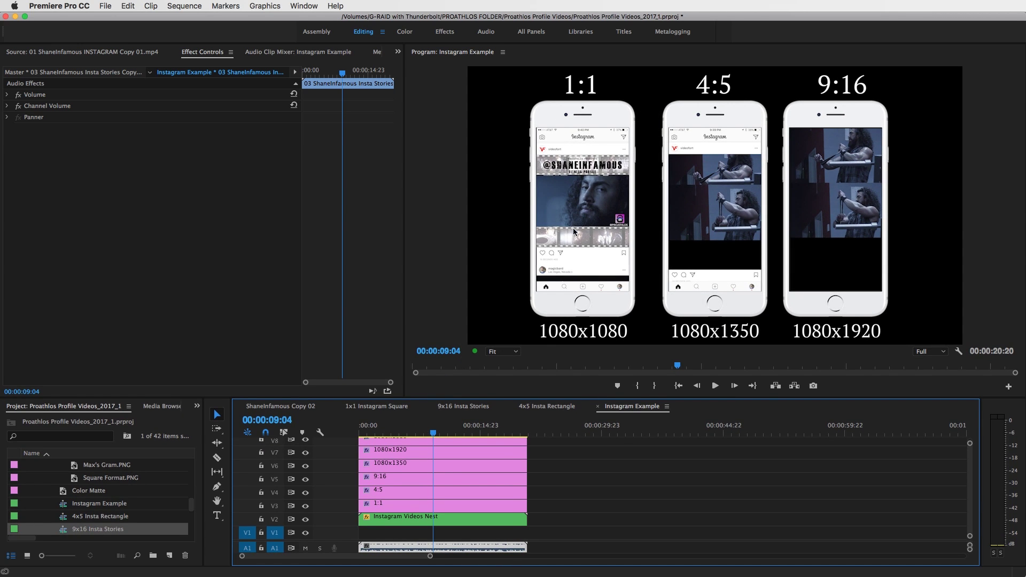
Review ShaneInfamous Copy 02 from 00:00:17:05 to the towel shot at 00:00:24:01, then switch to 1x1 Instagram Square.
left_click(287, 411)
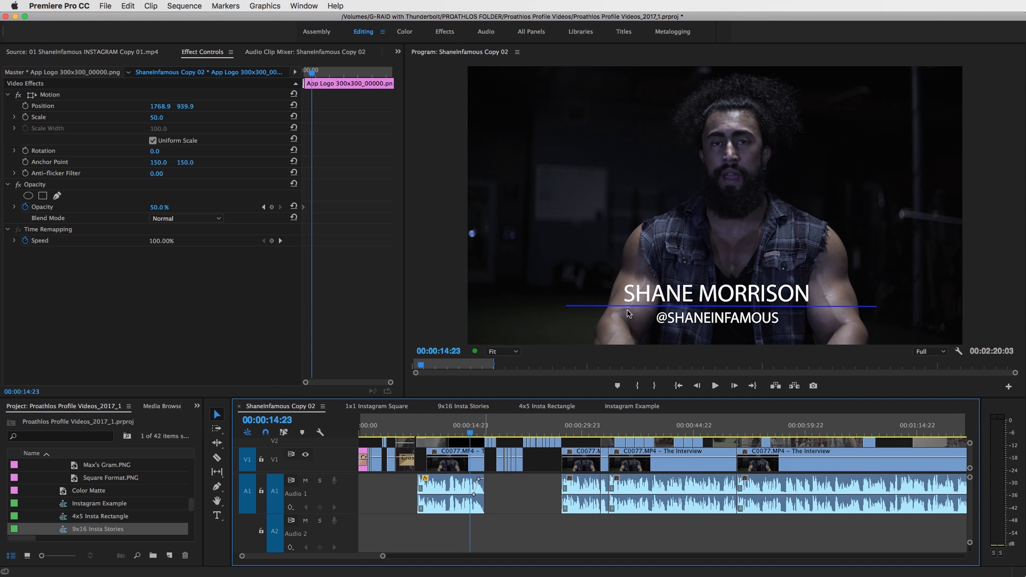
left_click(508, 431)
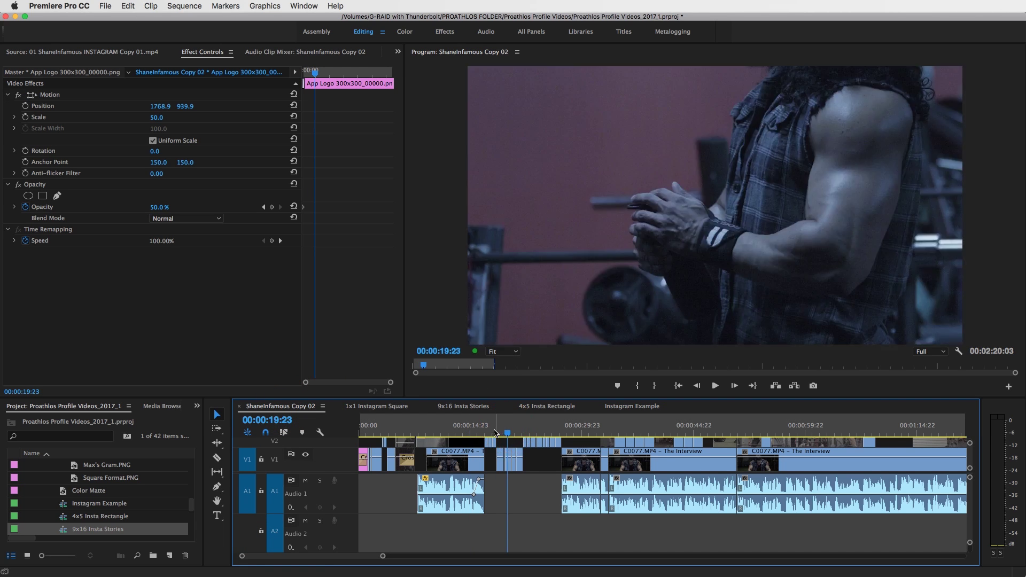
left_click(487, 431)
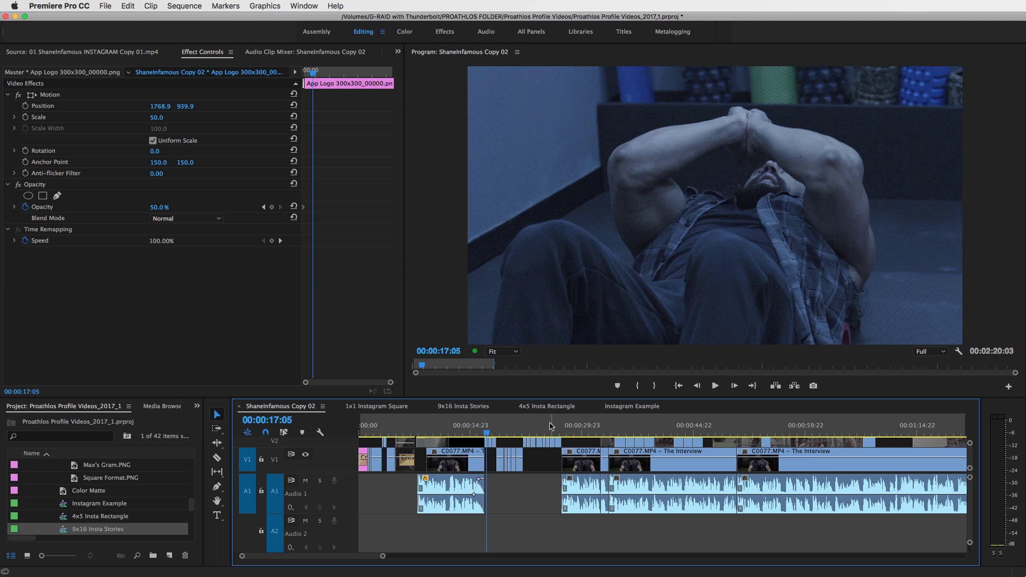
key("space")
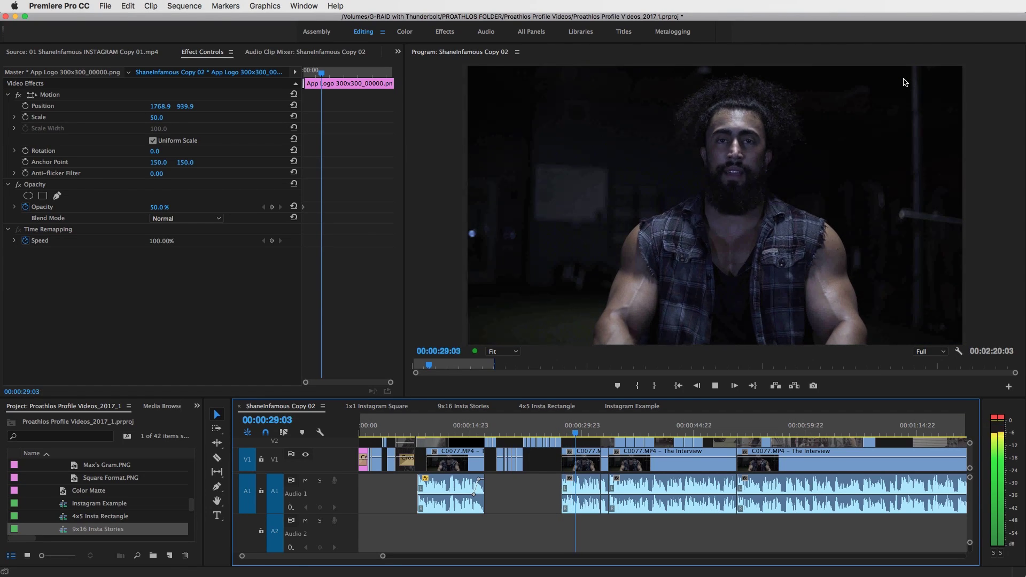
key("space")
left_click_drag(546, 431, 539, 432)
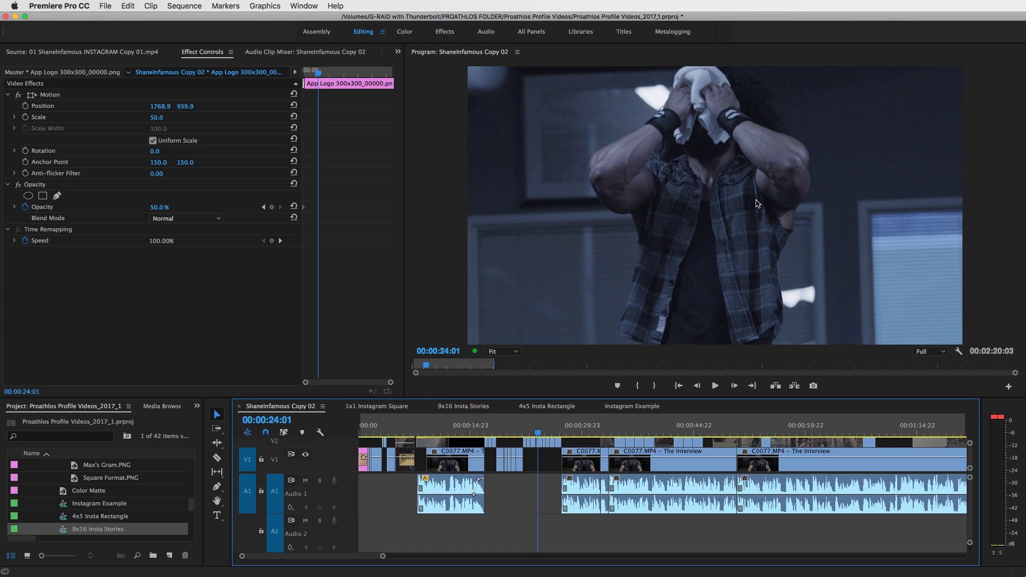
left_click(376, 406)
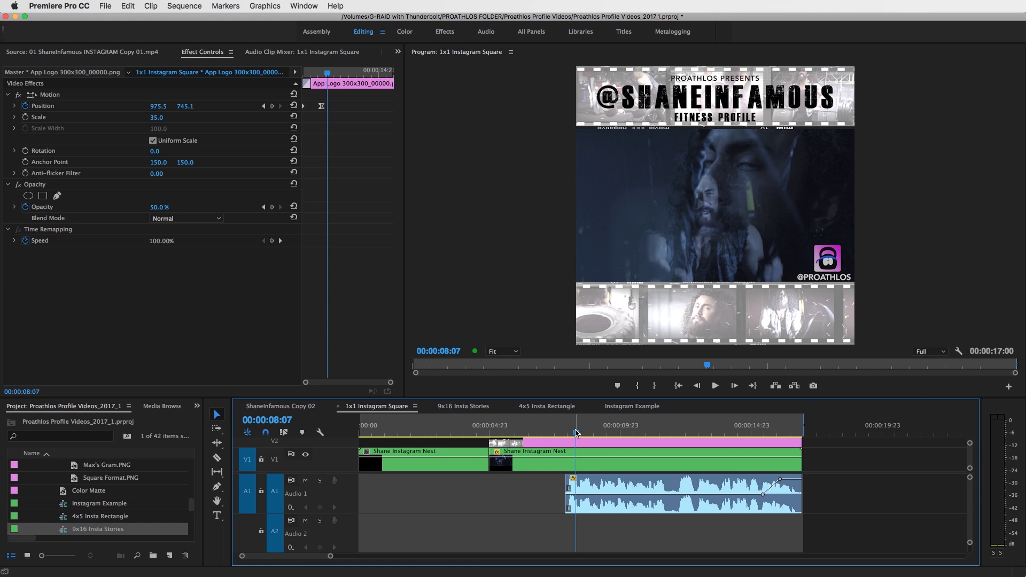
left_click_drag(576, 432, 550, 432)
scroll(453, 465, "up", 1)
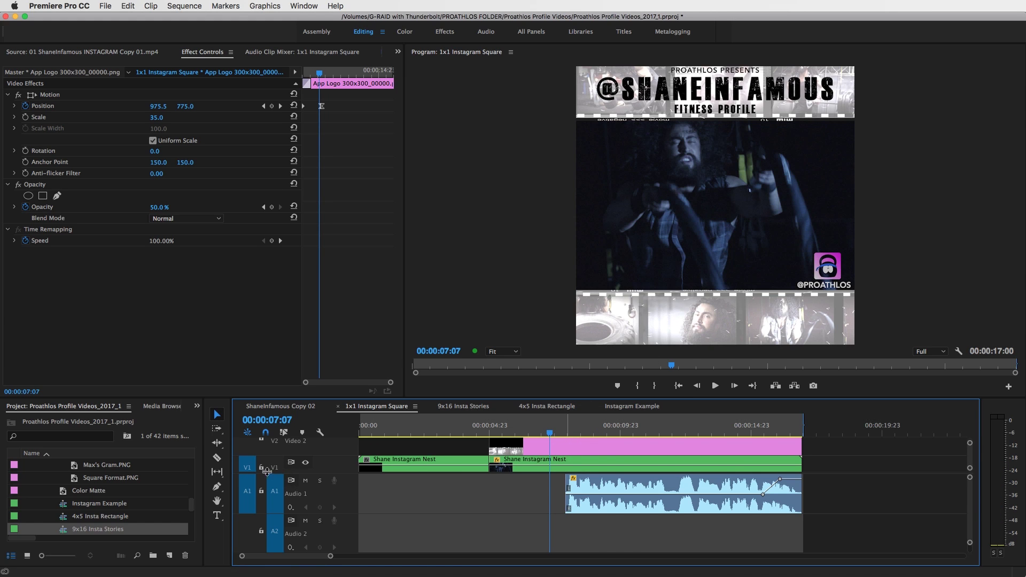
scroll(278, 470, "up", 2)
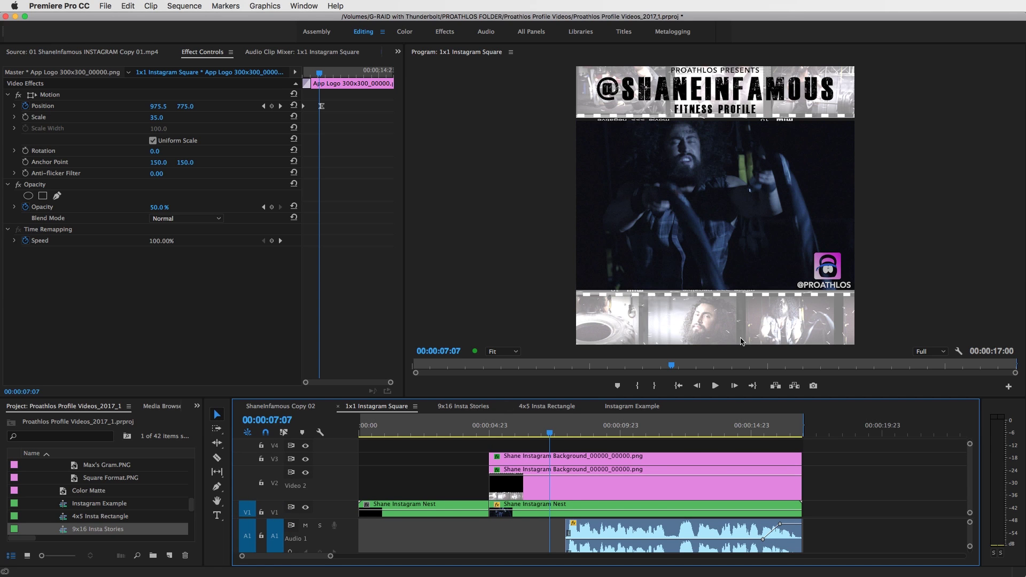
left_click_drag(549, 428, 567, 427)
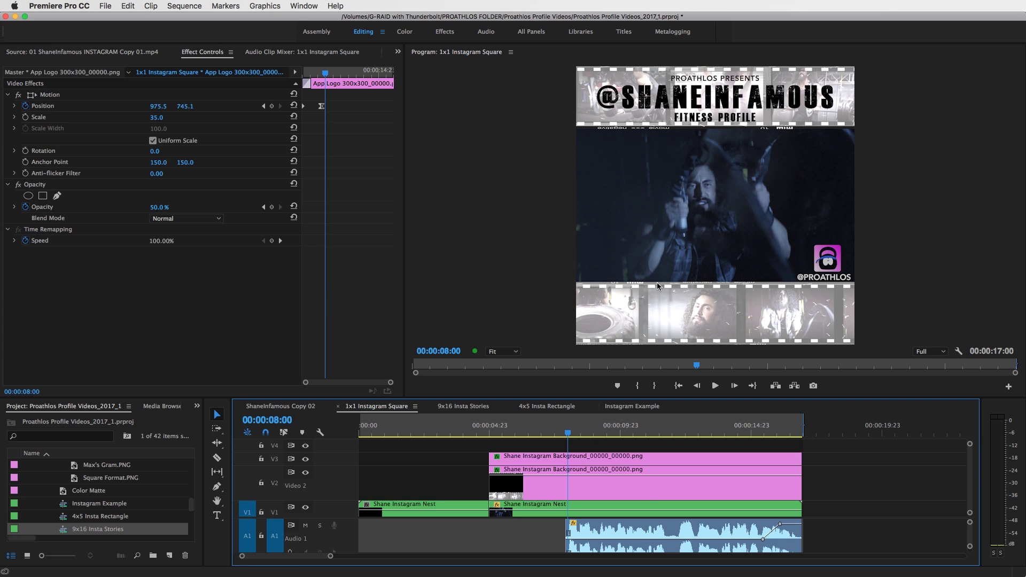
left_click(551, 433)
left_click_drag(551, 433, 437, 437)
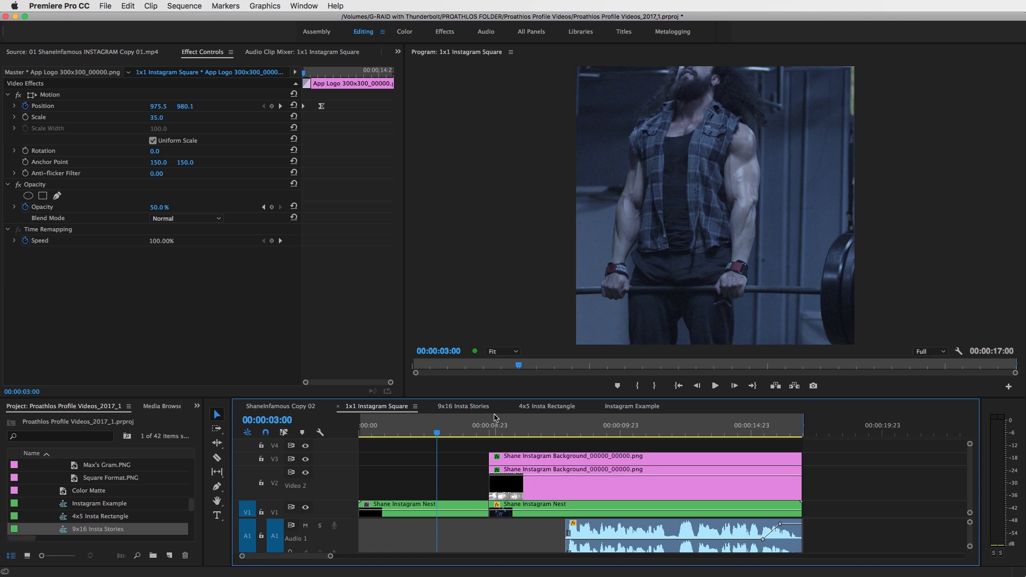
left_click(456, 428)
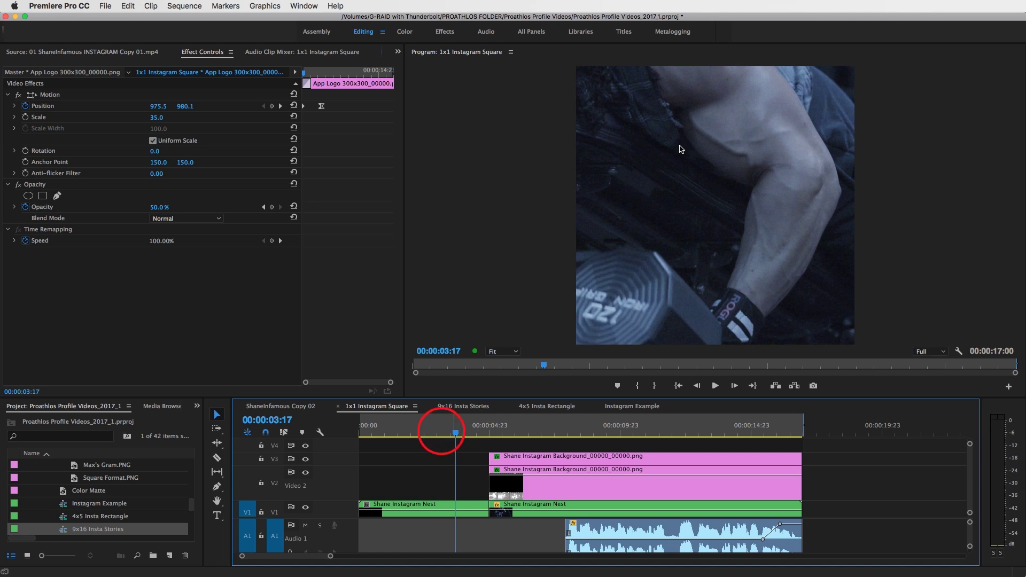
left_click_drag(446, 433, 362, 433)
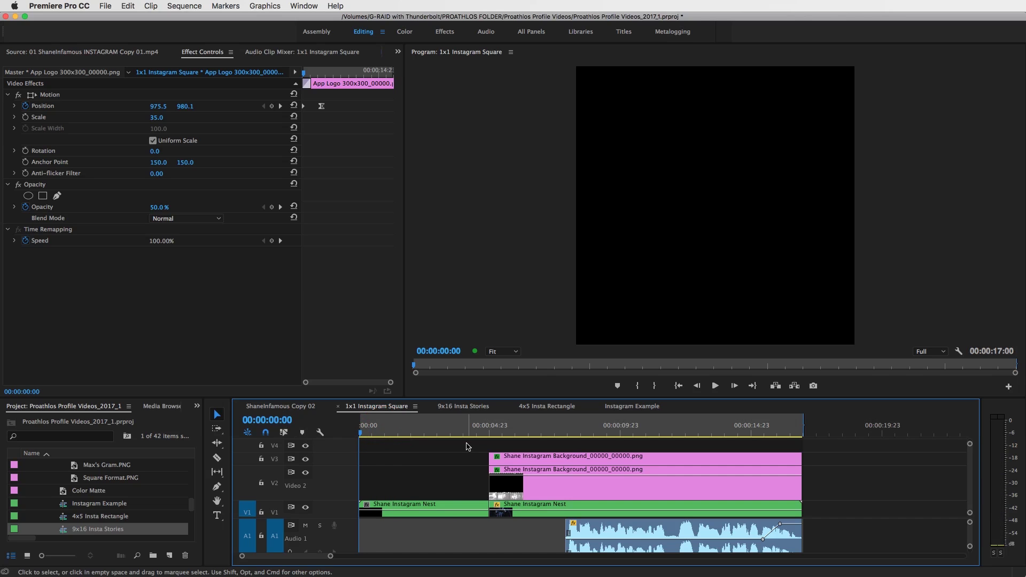
Play the square sequence, replay from about 00:00:07:08, and select the Shane Instagram Nest clip.
key("space")
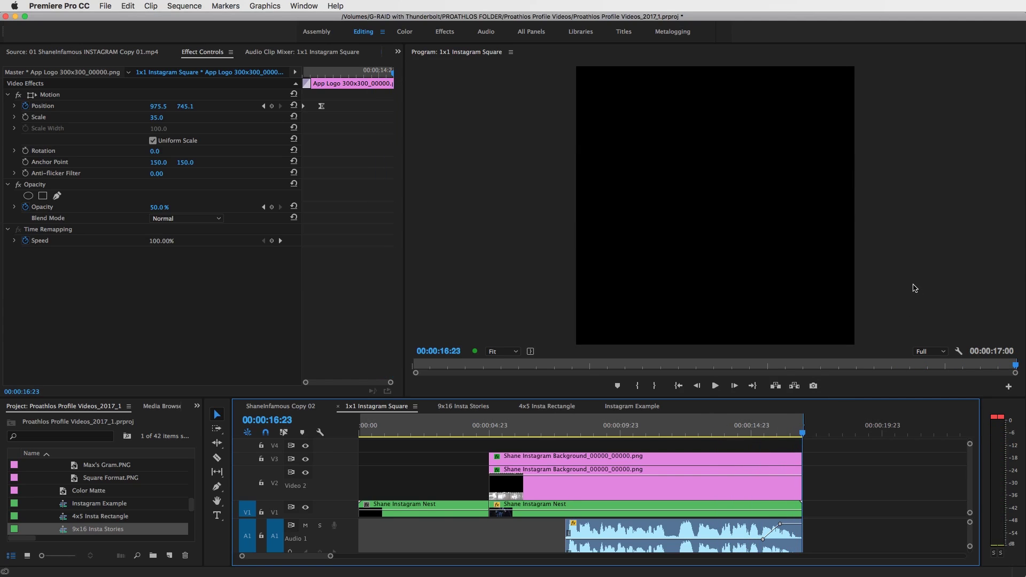
left_click_drag(743, 425, 525, 441)
key("space")
left_click(553, 506)
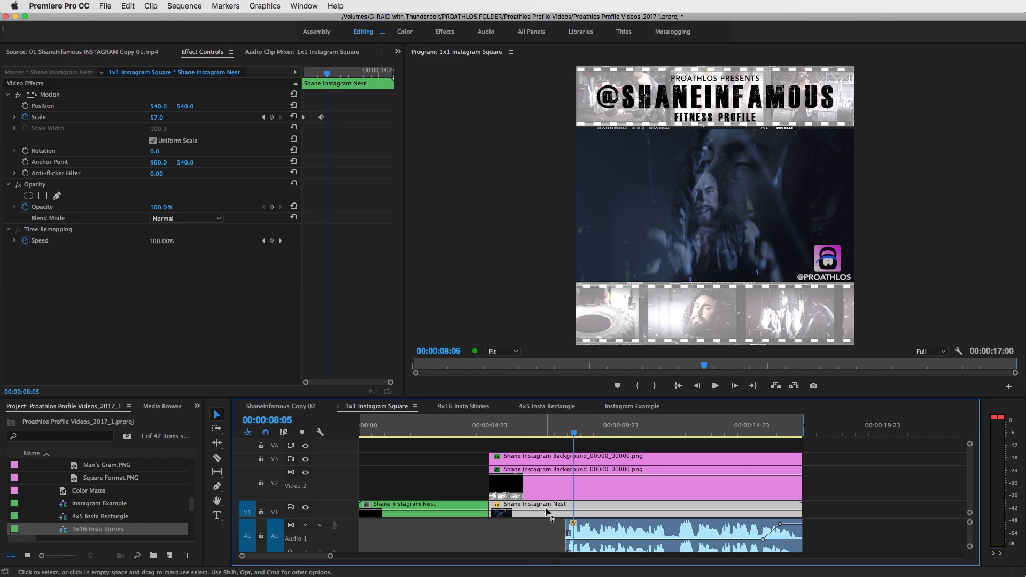
left_click(567, 426)
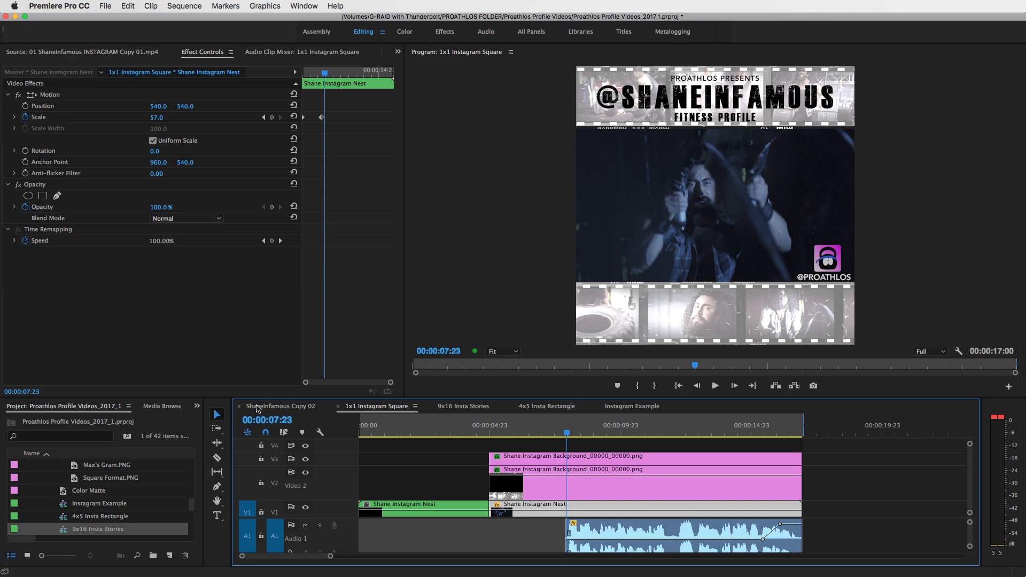
left_click(280, 406)
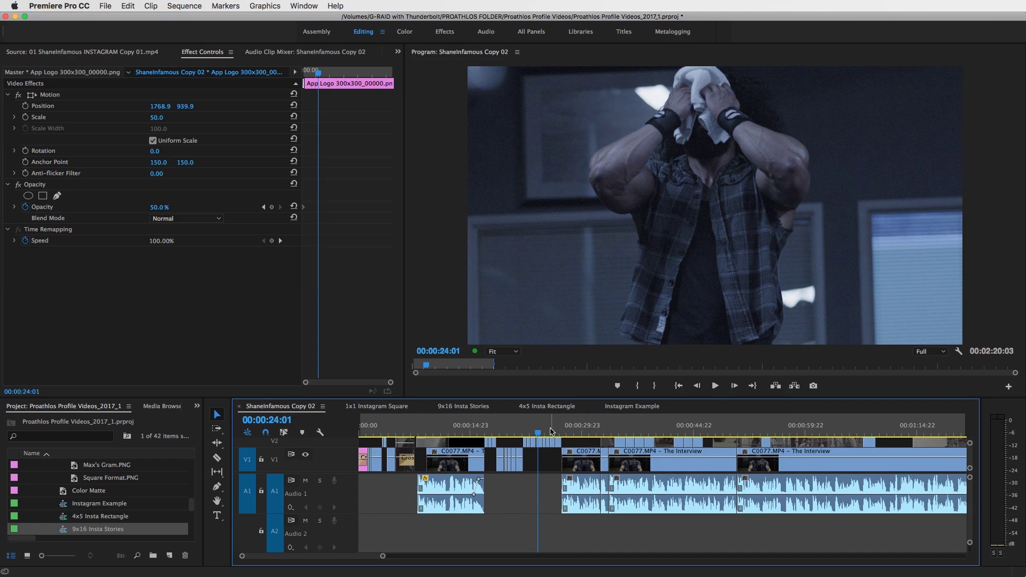
left_click(374, 406)
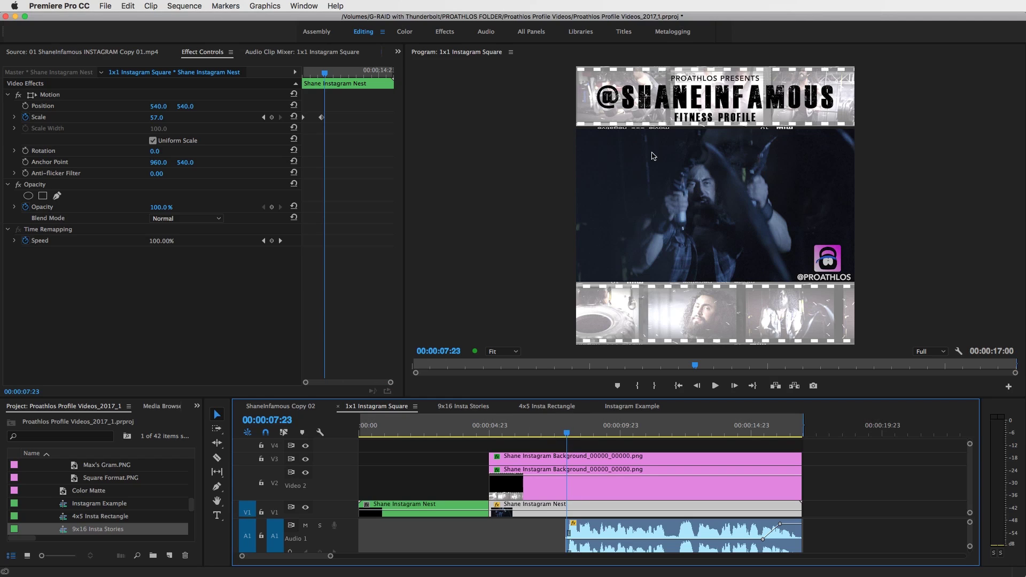
left_click(533, 504)
left_click_drag(567, 429, 579, 430)
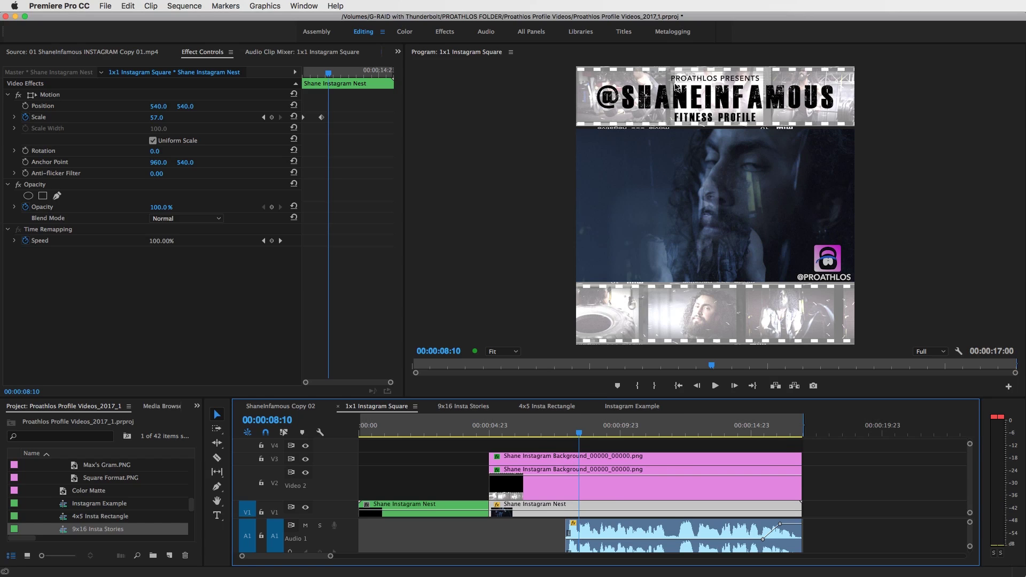
left_click(305, 472)
left_click(305, 459)
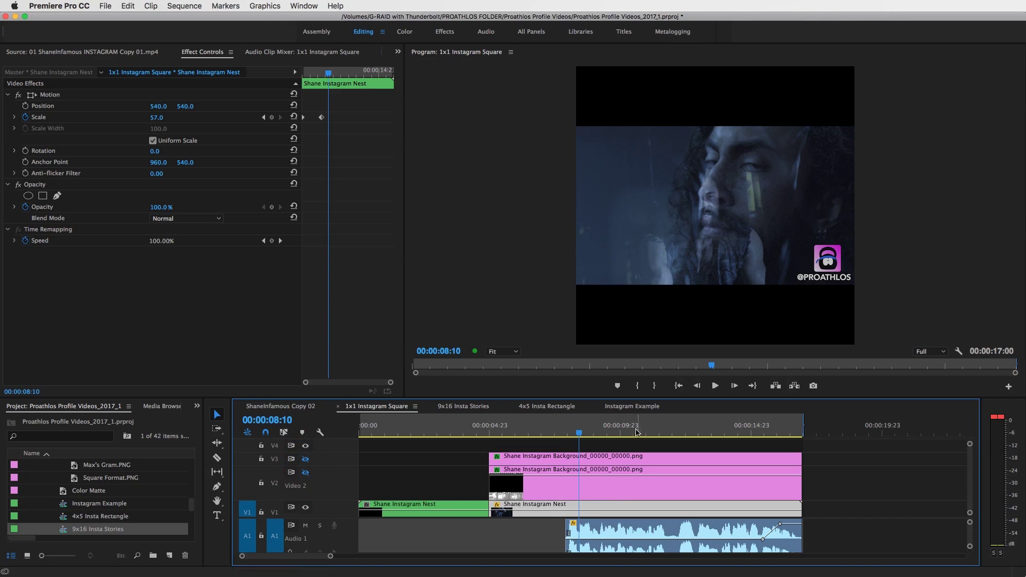
left_click_drag(590, 433, 651, 432)
left_click(306, 459)
left_click(305, 473)
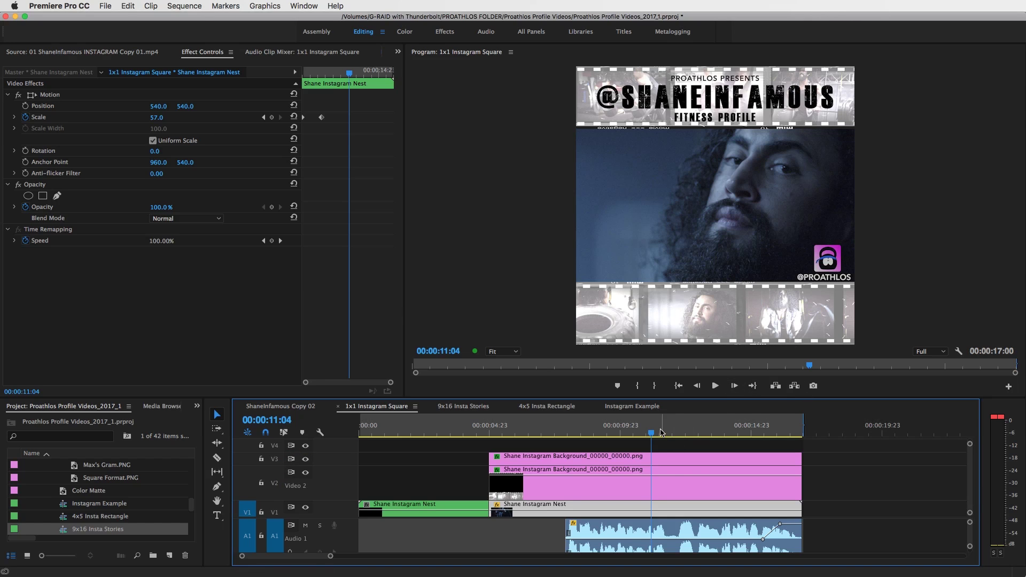
left_click_drag(652, 432, 730, 432)
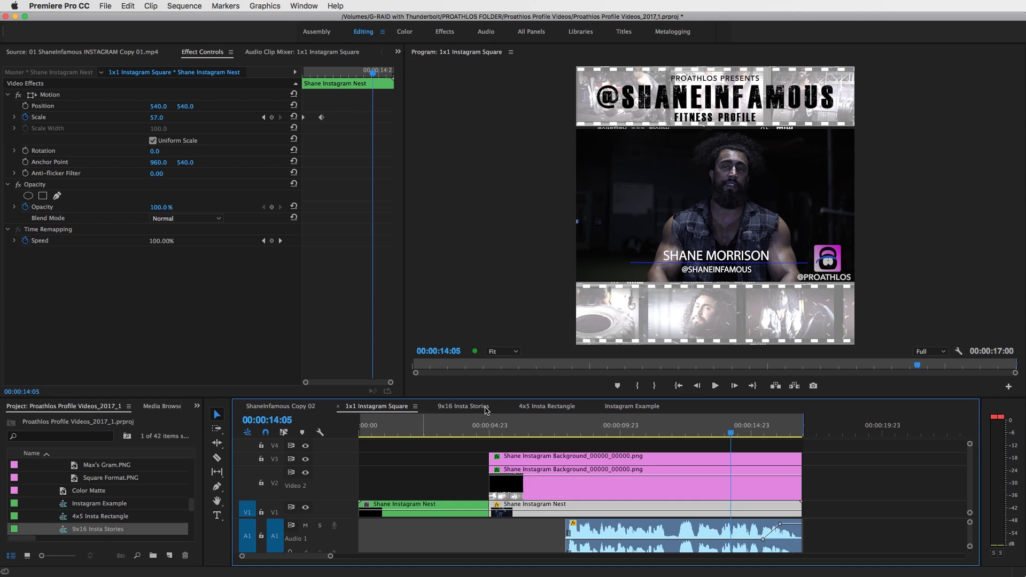
Move the 4x5 Insta Rectangle tab ahead of 9x16 Insta Stories and preview a later frame.
left_click(536, 406)
left_click_drag(536, 407, 454, 412)
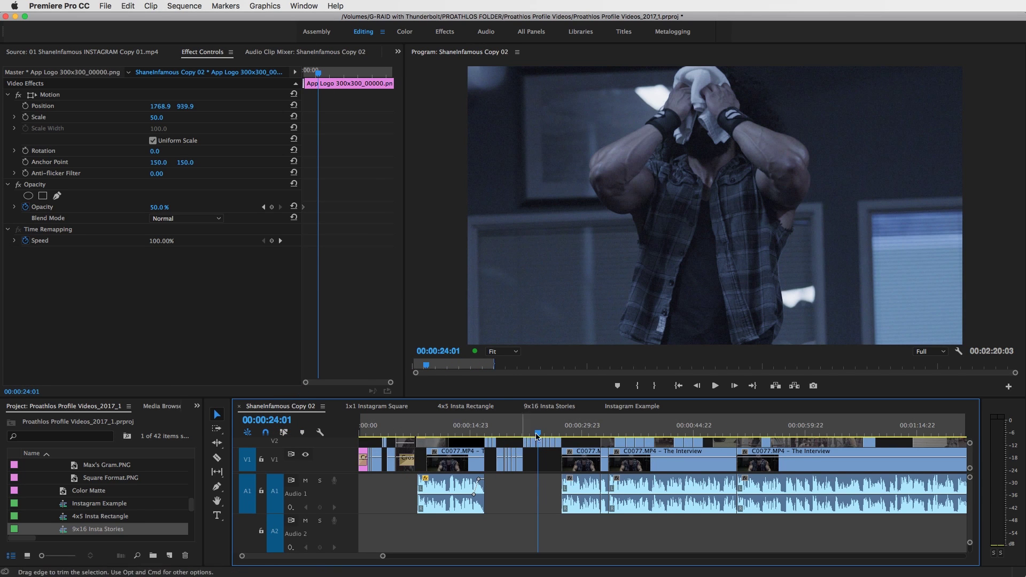
left_click_drag(531, 425, 557, 473)
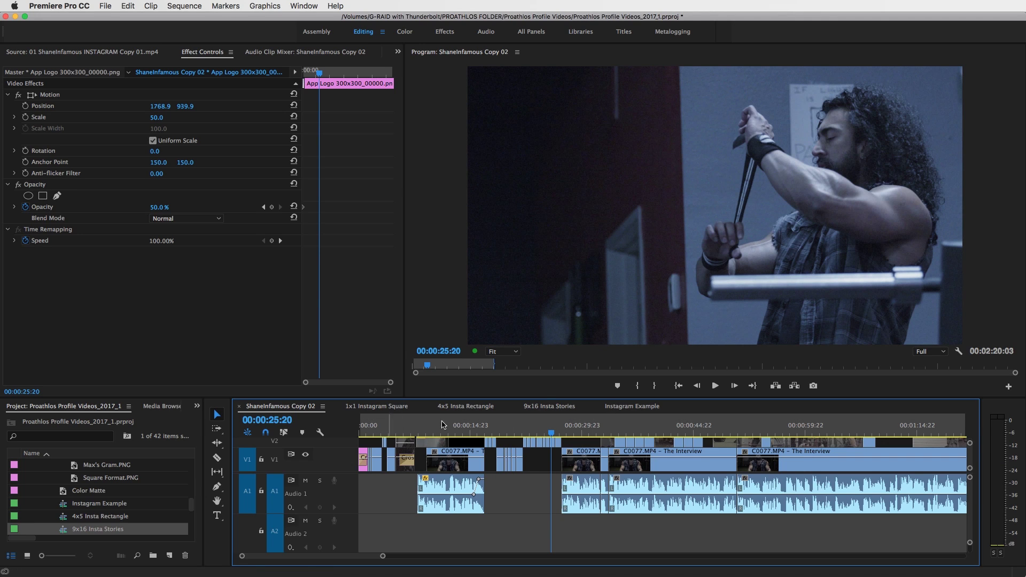
left_click(467, 408)
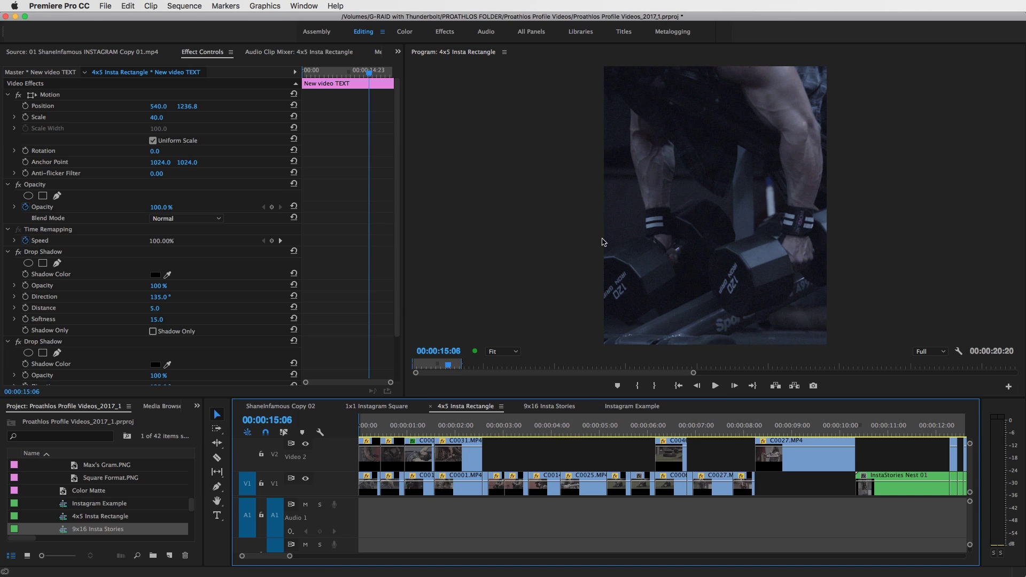
left_click(543, 484)
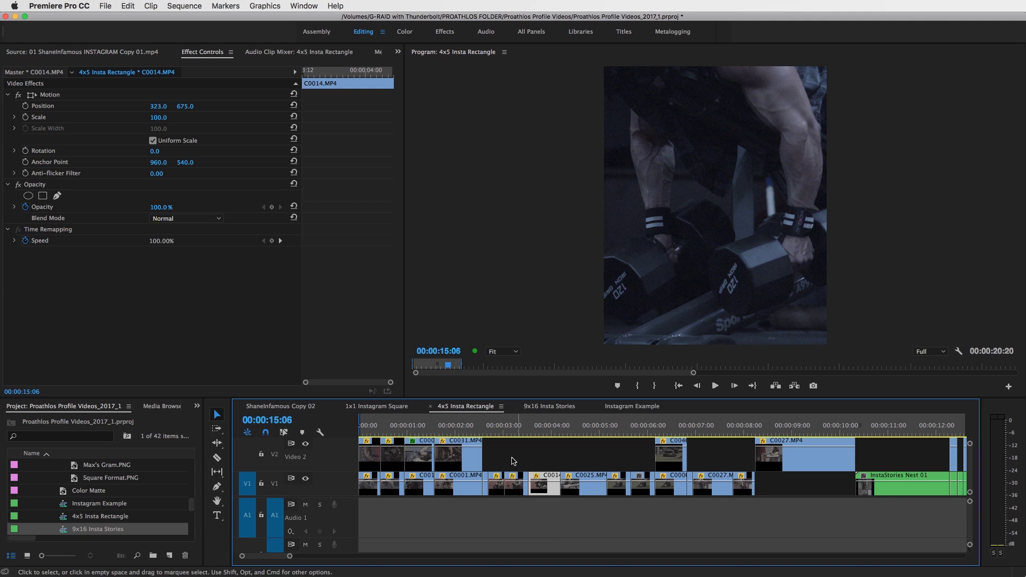
key("Home")
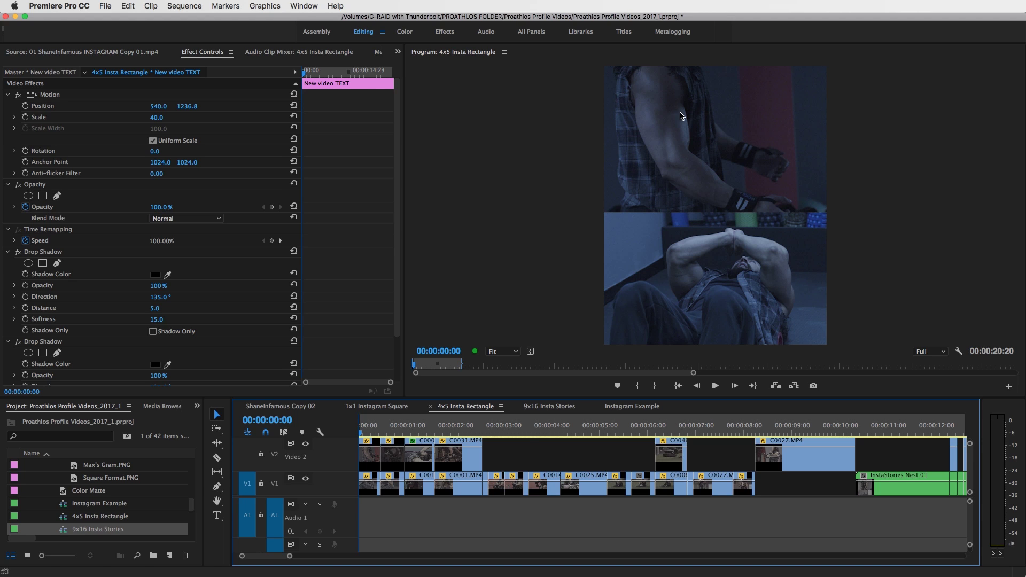
left_click(371, 429)
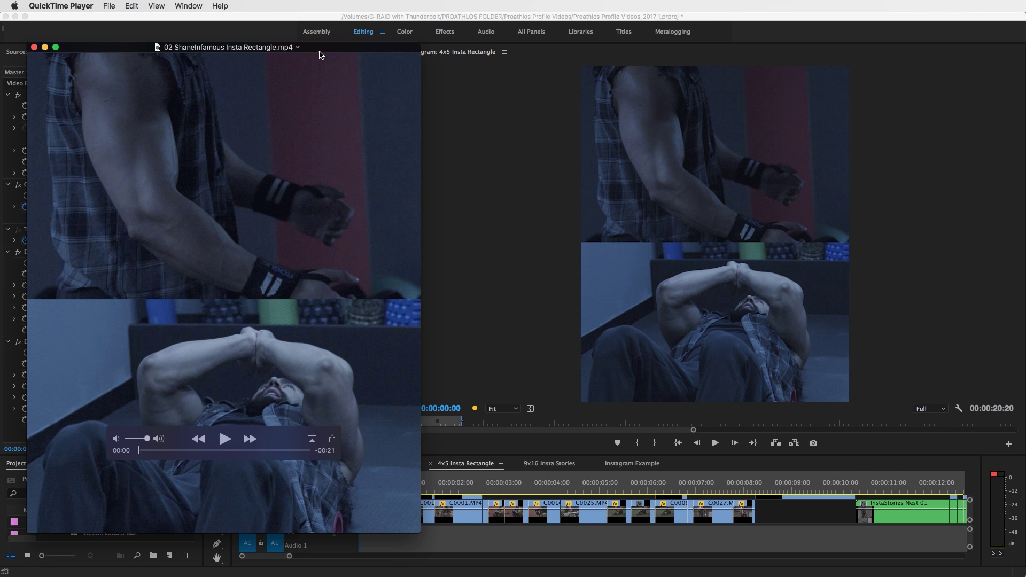
Enlarge the QuickTime window, play 02 ShaneInfamous Insta Rectangle.mp4 to the end, and close it.
left_click_drag(319, 54, 660, 26)
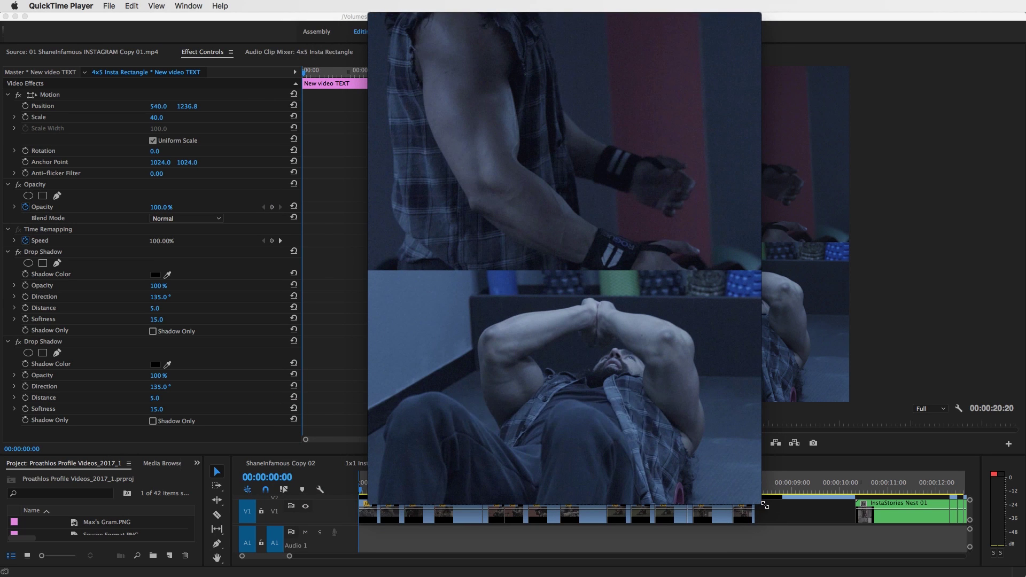
left_click_drag(759, 502, 820, 565)
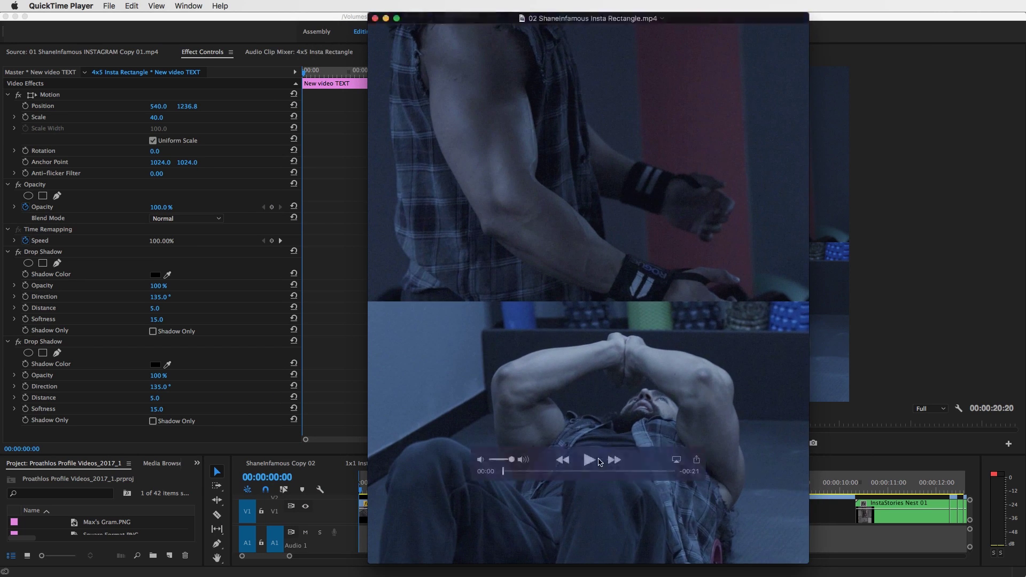
left_click(591, 461)
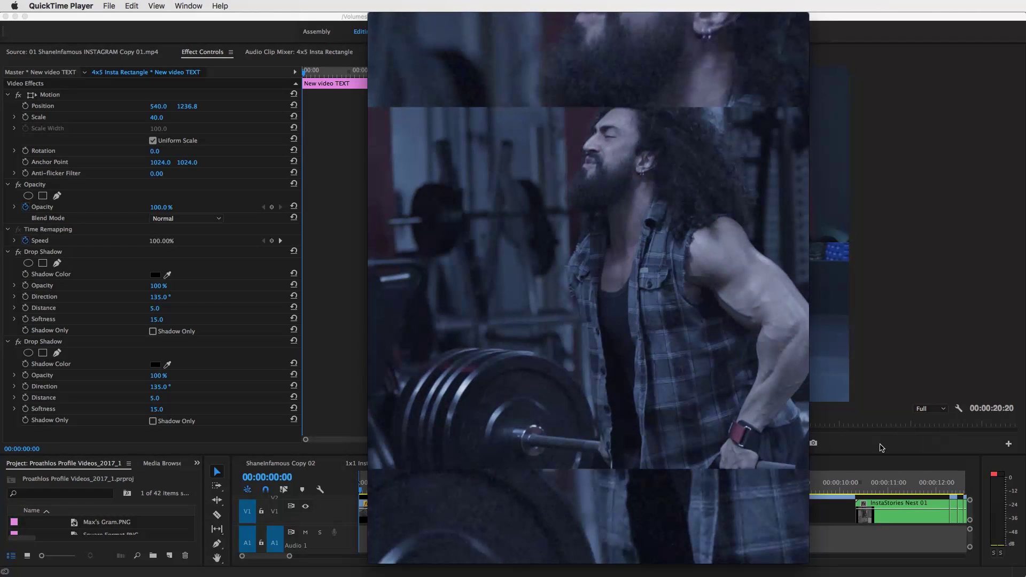
mouse_move(603, 194)
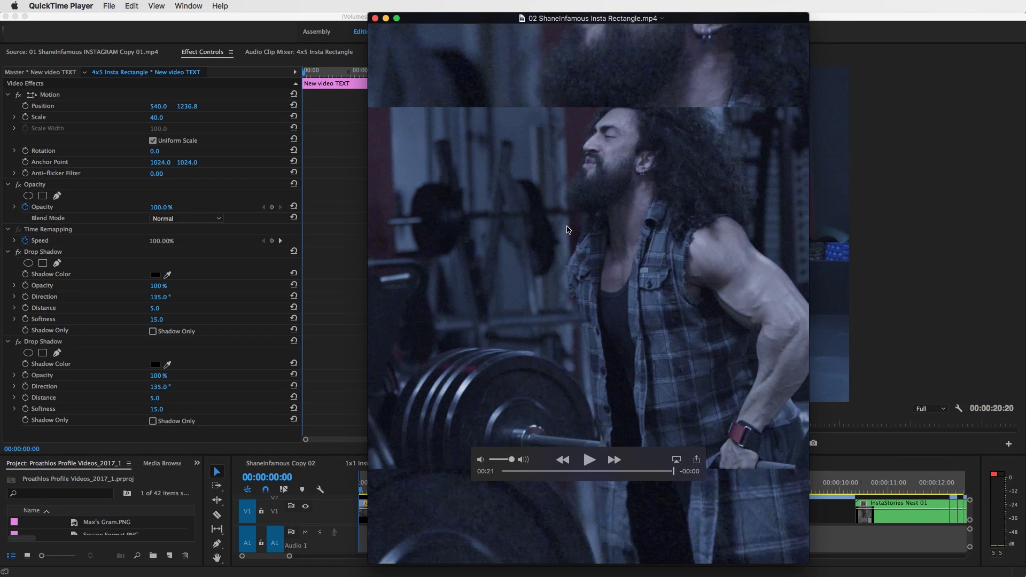
left_click(376, 18)
Return to Premiere Pro and give the 4x5 Insta Rectangle timeline more height.
left_click(533, 454)
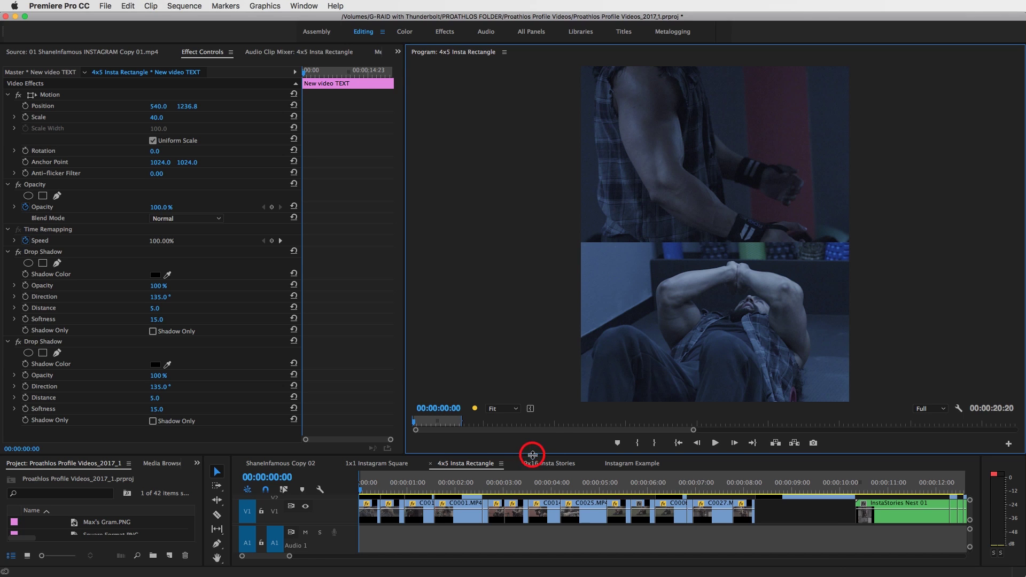
left_click_drag(522, 456, 522, 357)
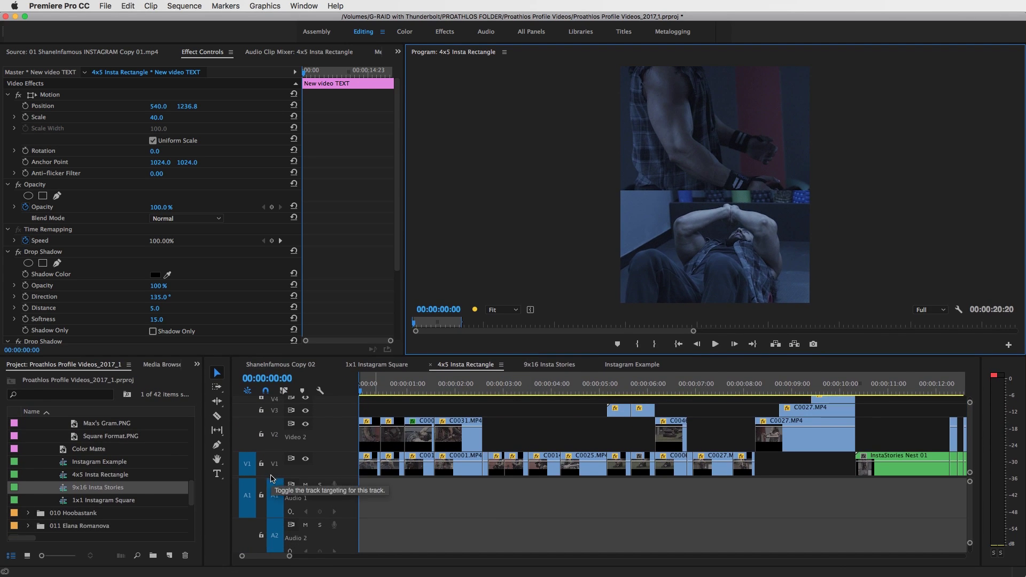
left_click(271, 477)
scroll(393, 476, "up", 2)
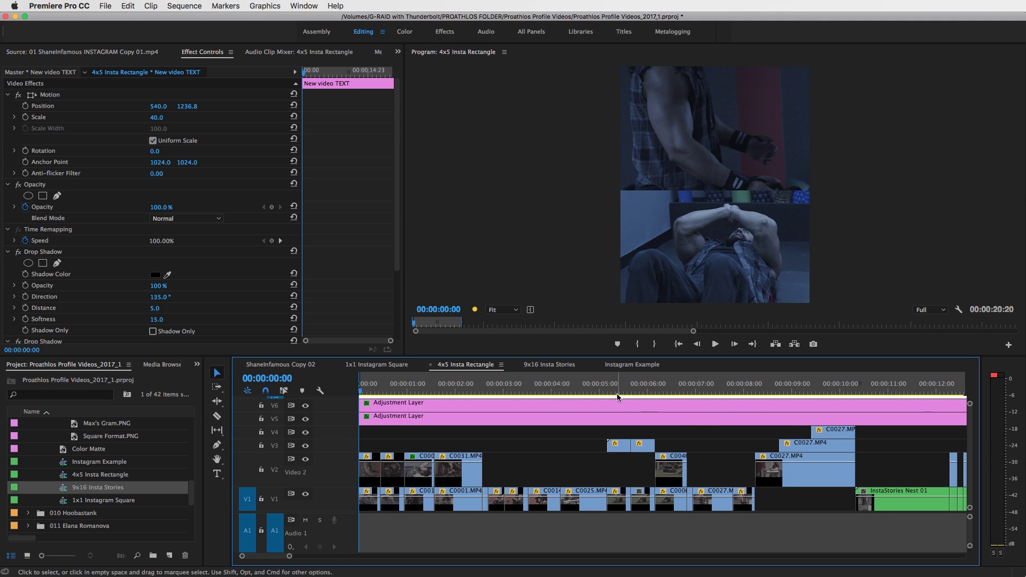
Select the V7 New video TEXT title and hide track V7 from the preview.
left_click(582, 460)
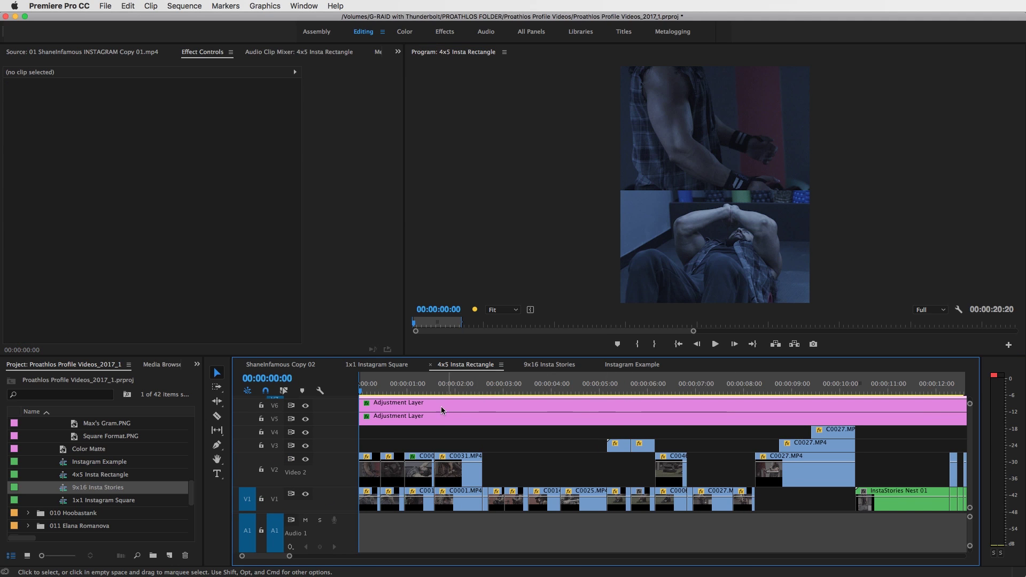
scroll(438, 421, "up", 1)
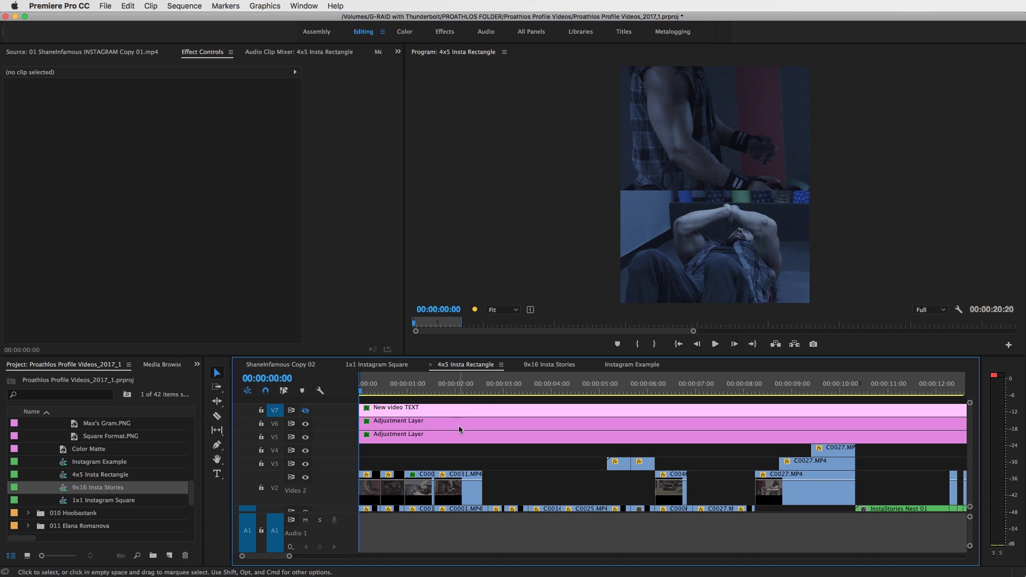
left_click(473, 415)
left_click(305, 410)
left_click(646, 390)
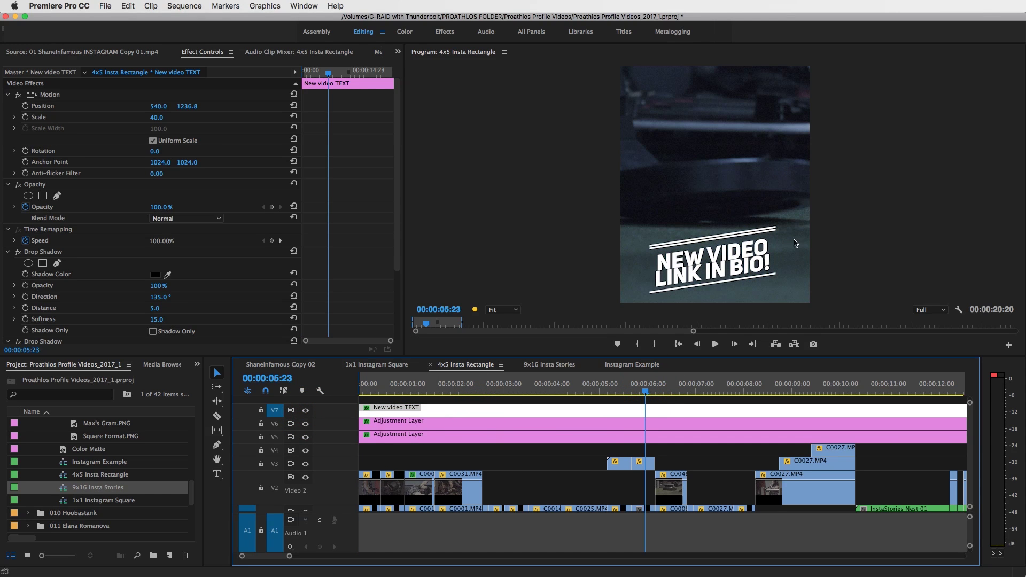
left_click(307, 411)
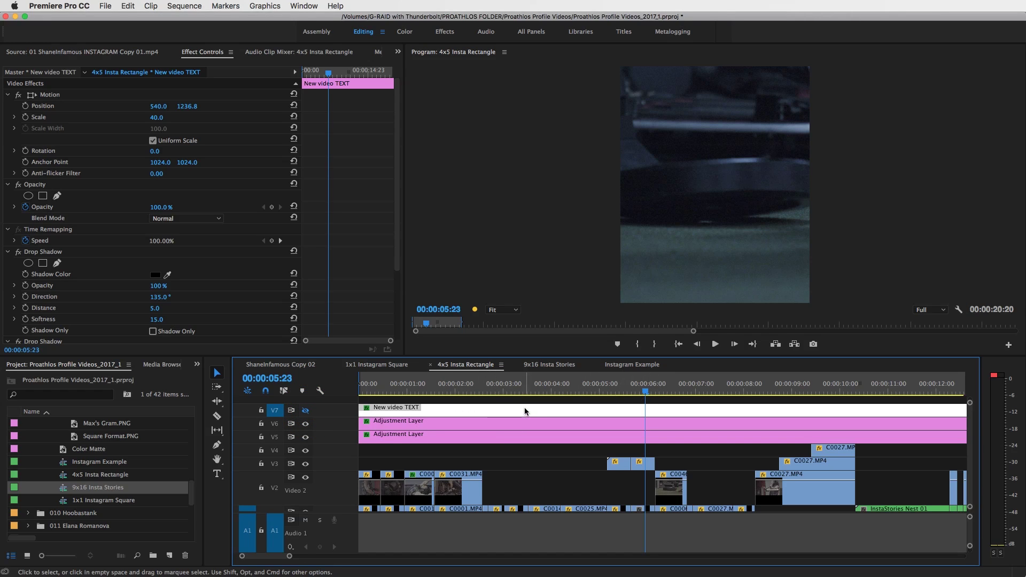
Delete the New video TEXT clip and inspect the V3 clip and C0031.MP4 settings.
key("Delete")
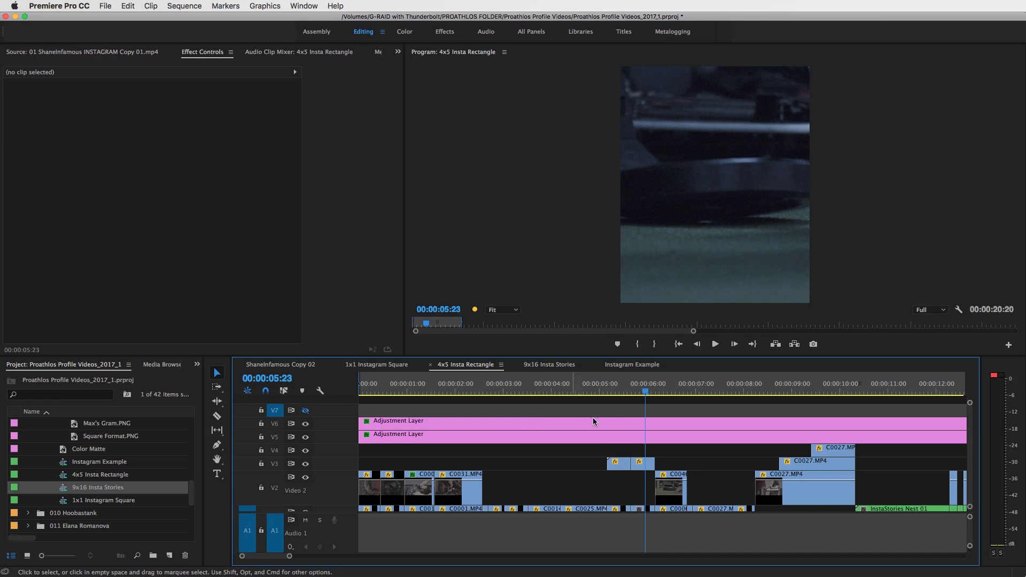
left_click(623, 392)
left_click(578, 451)
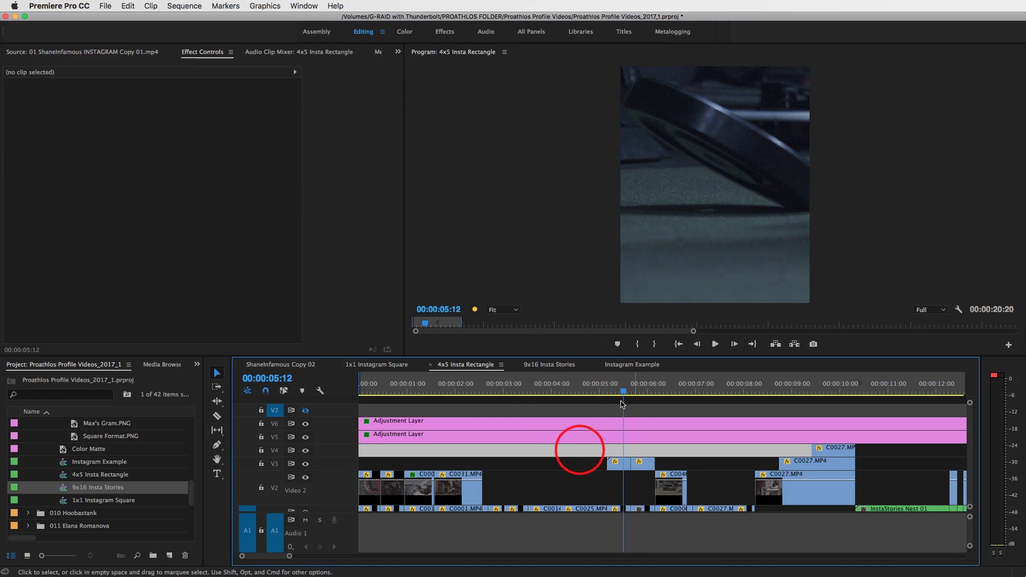
left_click(615, 463)
left_click(453, 393)
left_click(449, 488)
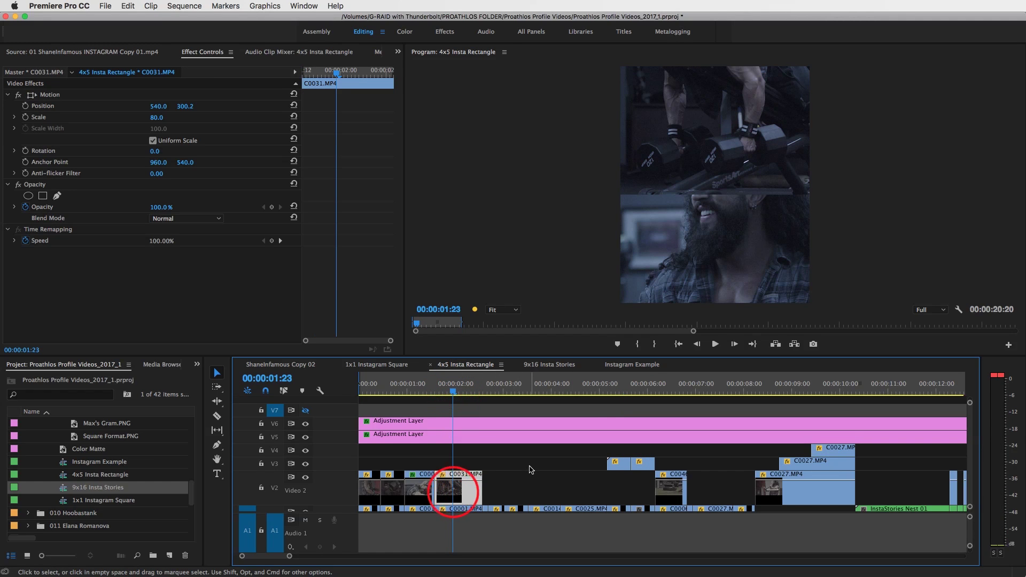
Scroll down to the Hip-Hop.wav audio and select the top Adjustment Layer for its effects.
scroll(430, 496, "down", 1)
scroll(431, 496, "down", 1)
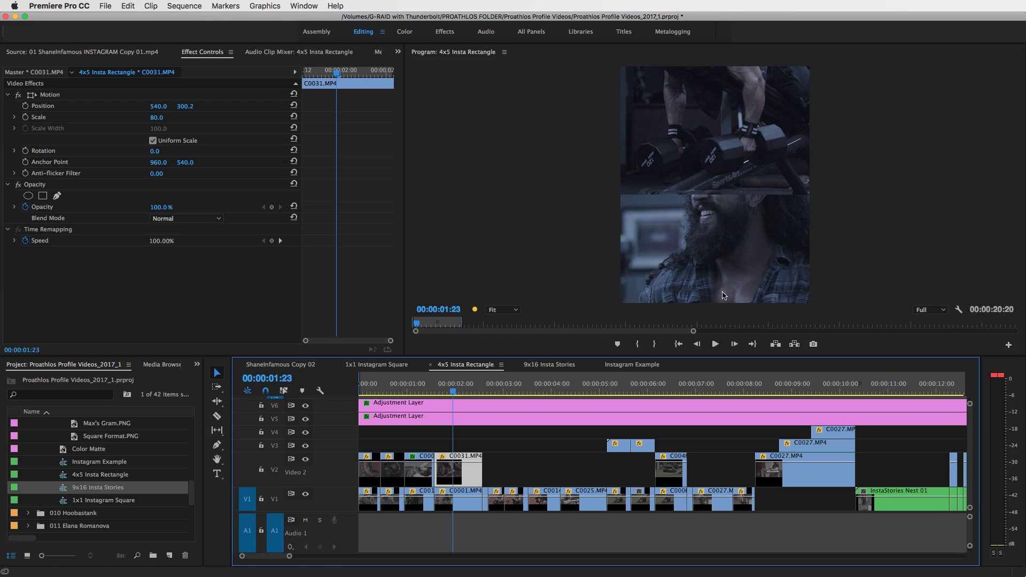
left_click(419, 390)
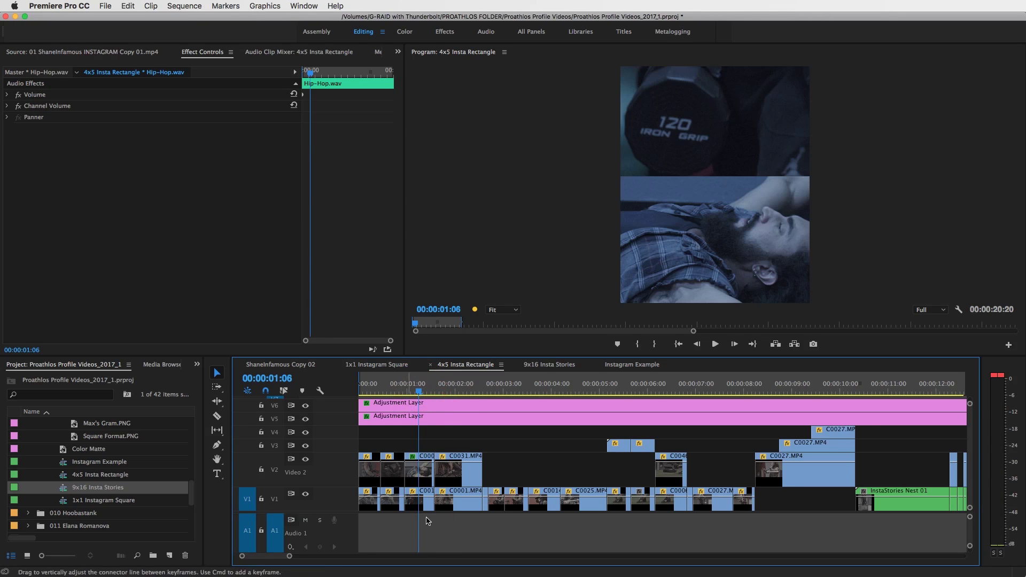
scroll(446, 545, "down", 4)
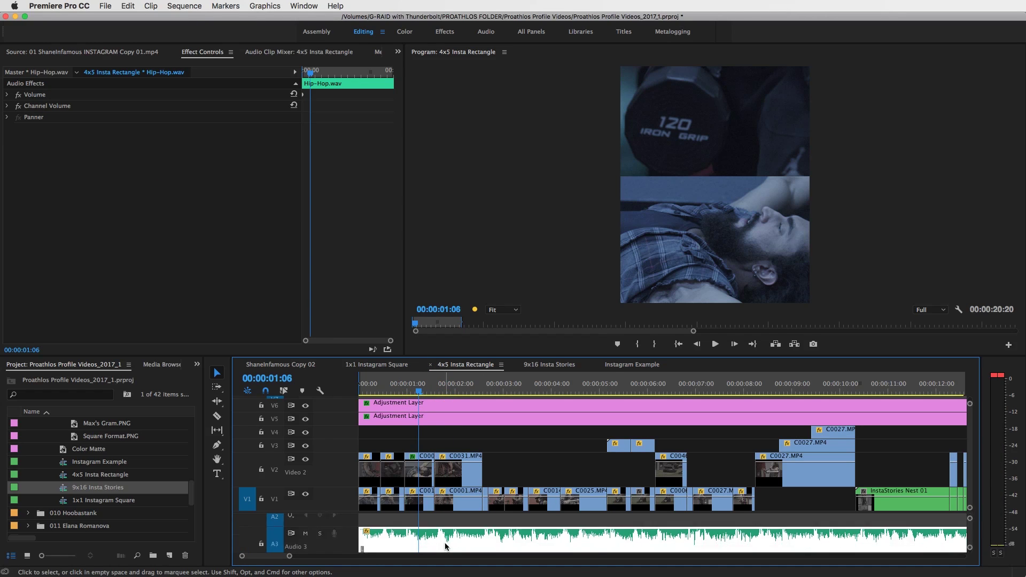
scroll(433, 548, "down", 1)
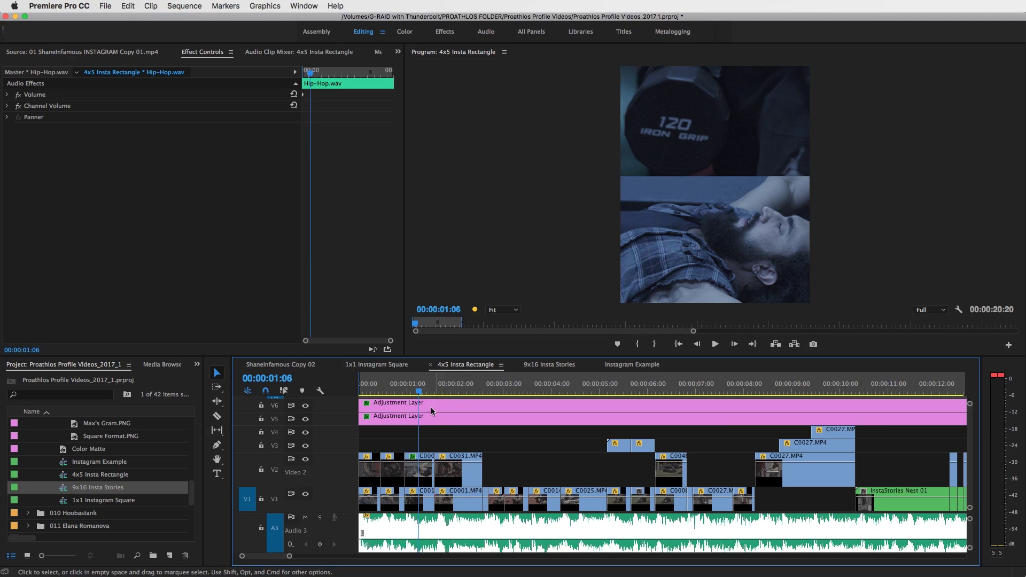
left_click(422, 394)
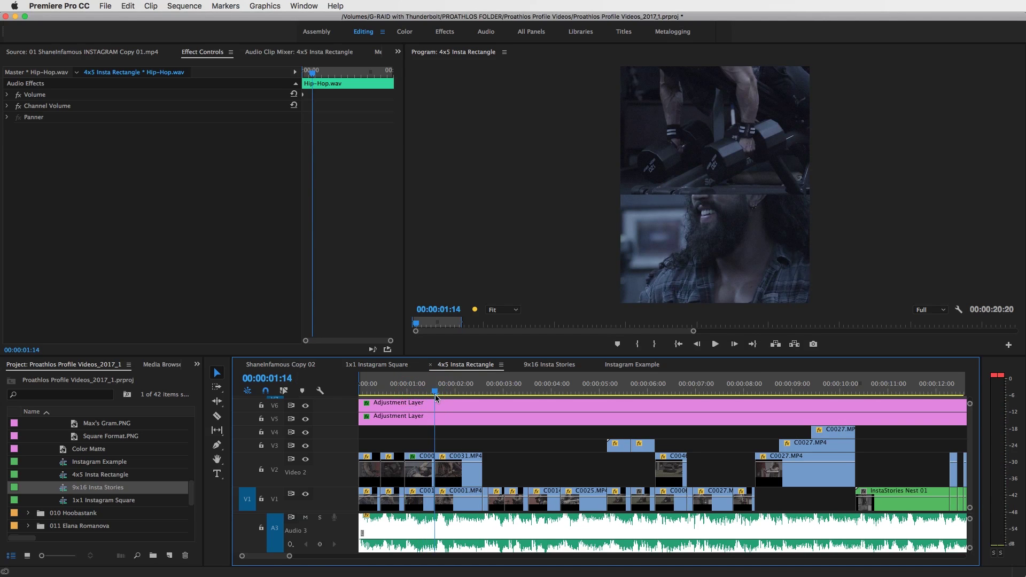
left_click(436, 403)
left_click(756, 390)
left_click(789, 390)
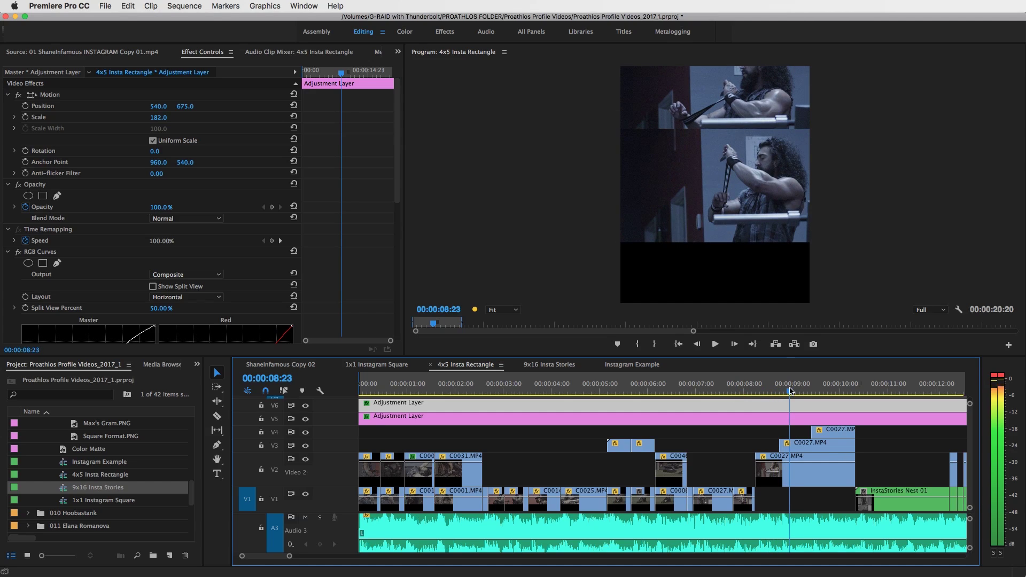
left_click_drag(802, 380, 826, 389)
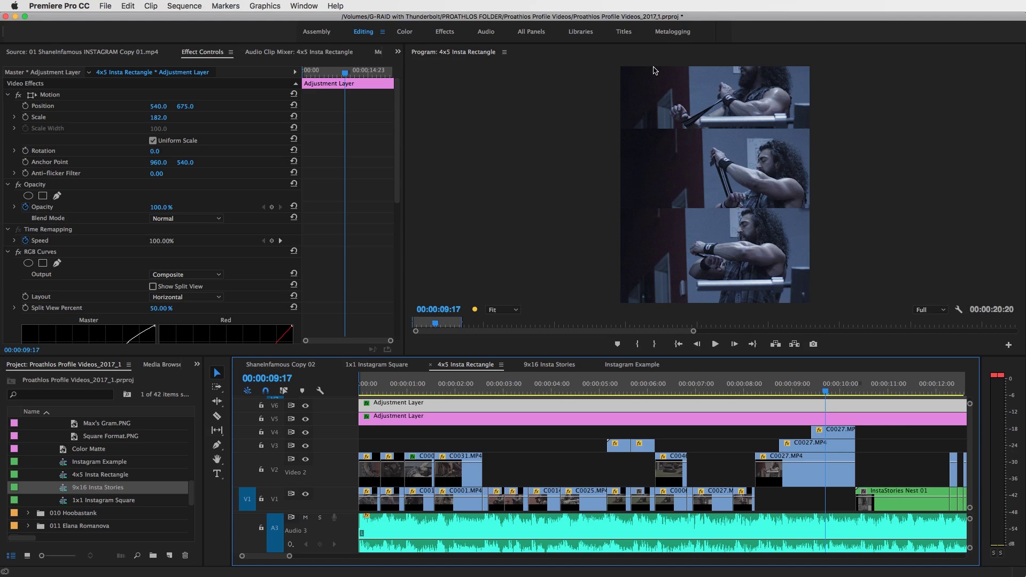
left_click(841, 392)
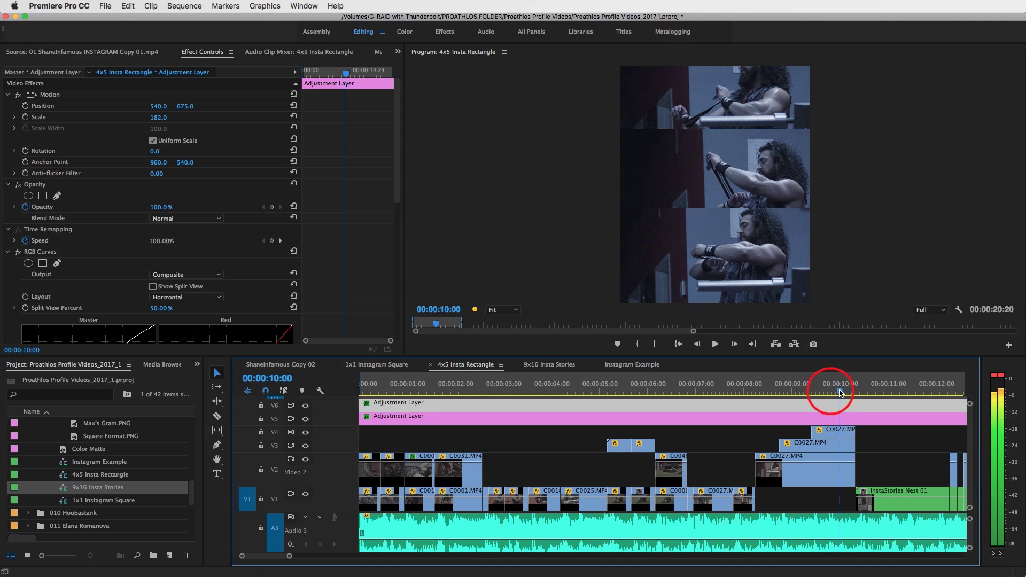
left_click_drag(842, 393, 924, 393)
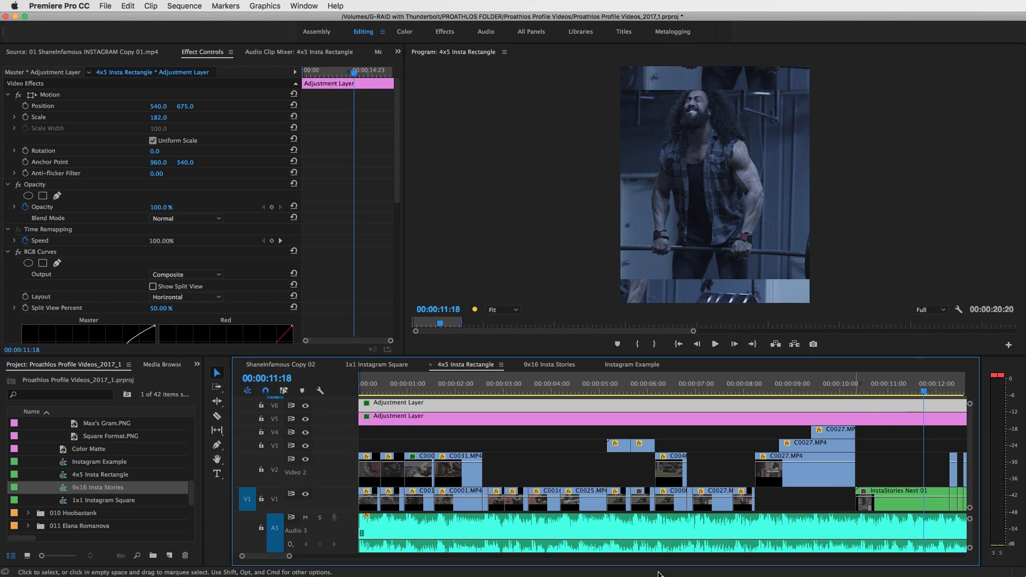
left_click_drag(289, 560, 324, 559)
left_click(581, 392)
left_click_drag(581, 393, 596, 396)
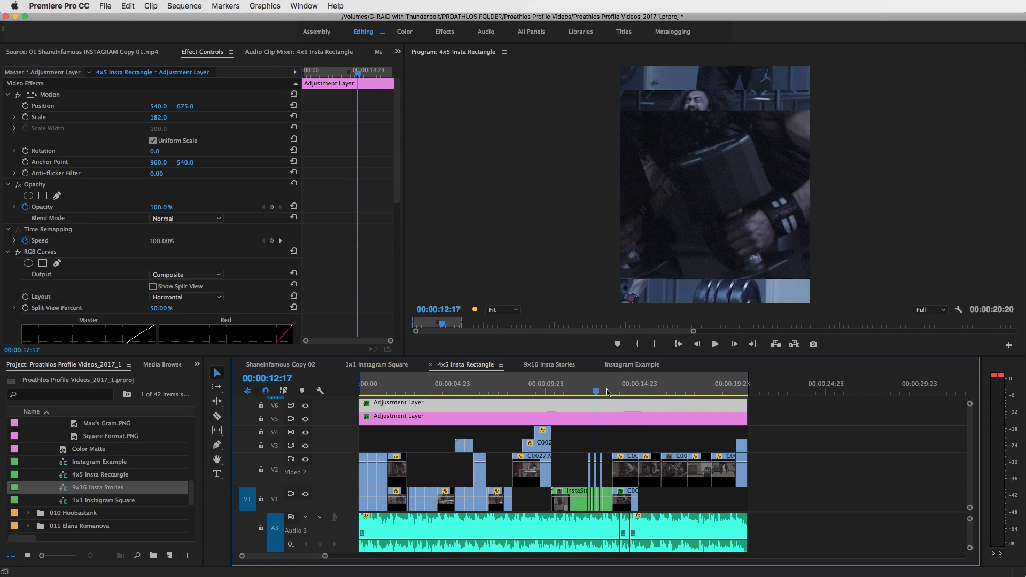
left_click_drag(605, 393, 634, 395)
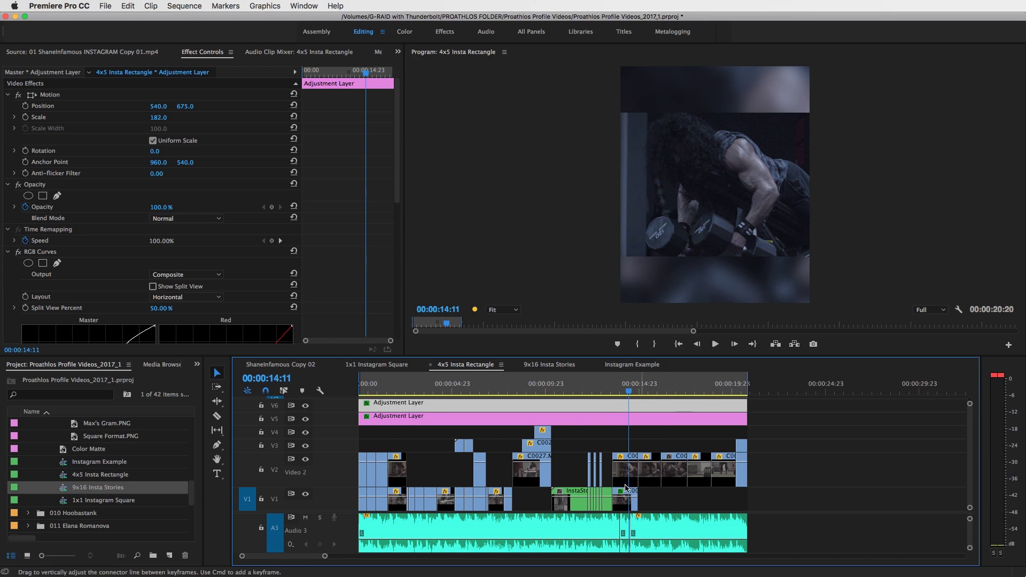
left_click(644, 390)
left_click_drag(647, 391, 649, 391)
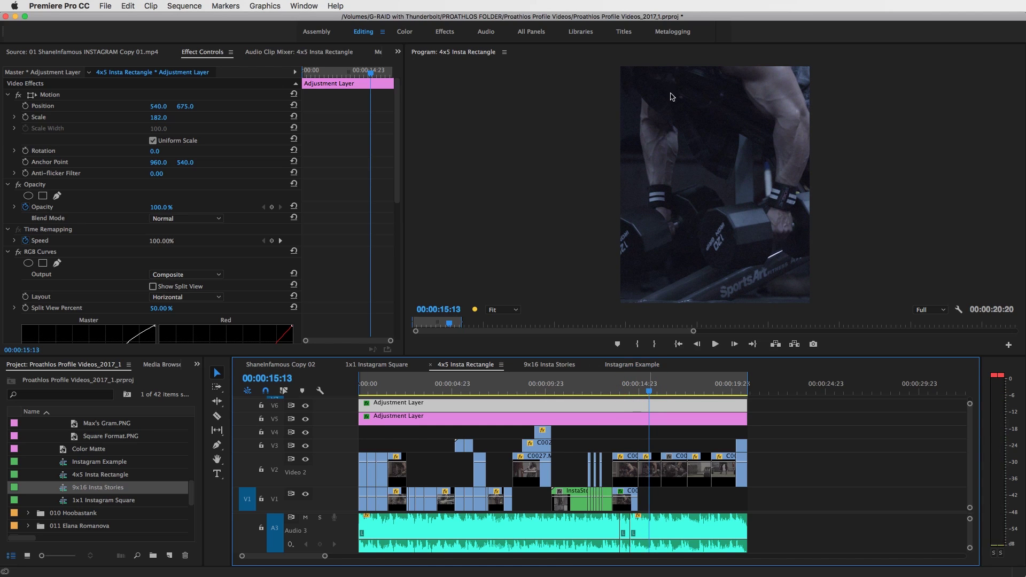
left_click(663, 391)
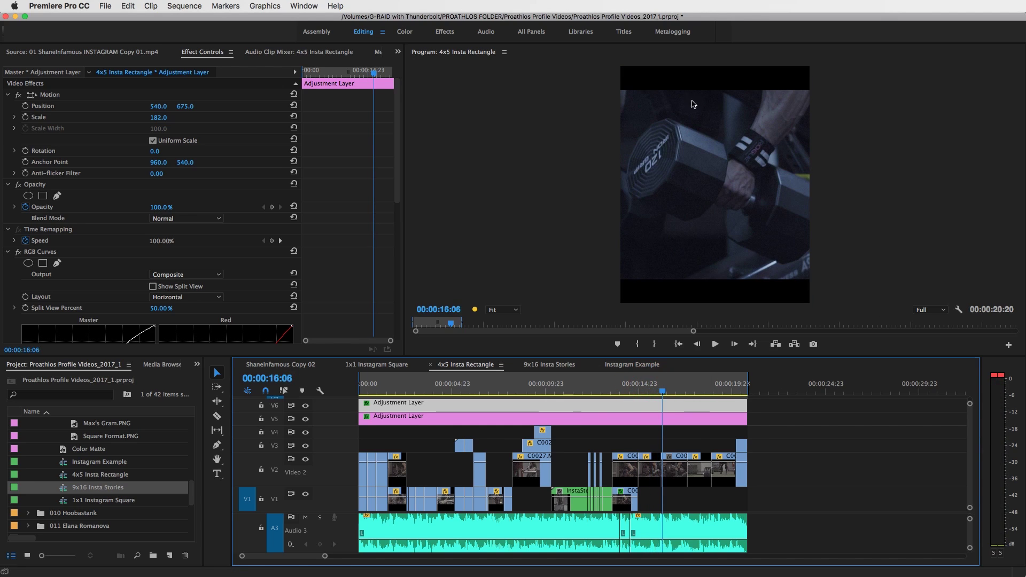
left_click(674, 390)
left_click(702, 391)
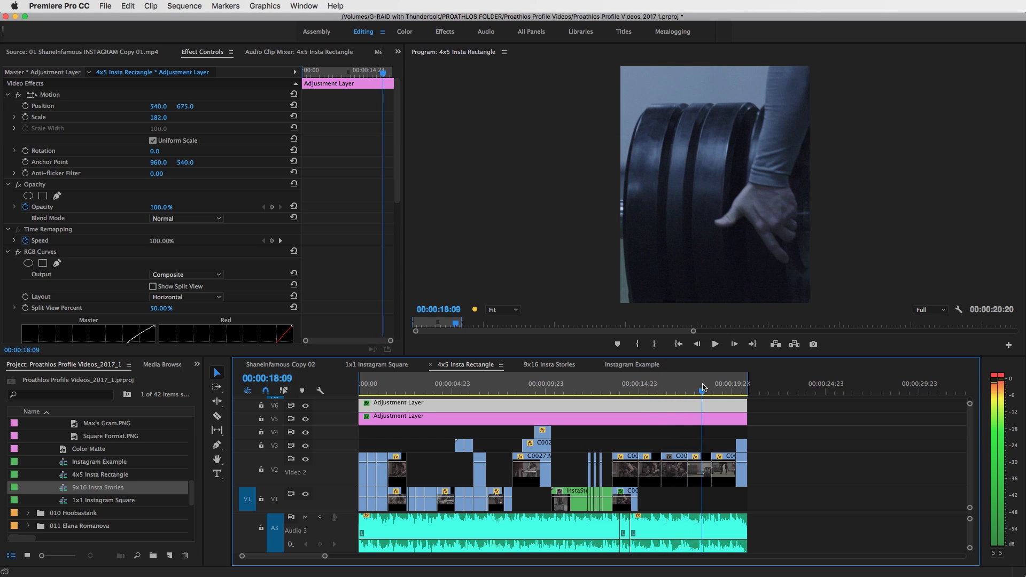
left_click(685, 386)
left_click(665, 387)
left_click_drag(678, 386, 741, 393)
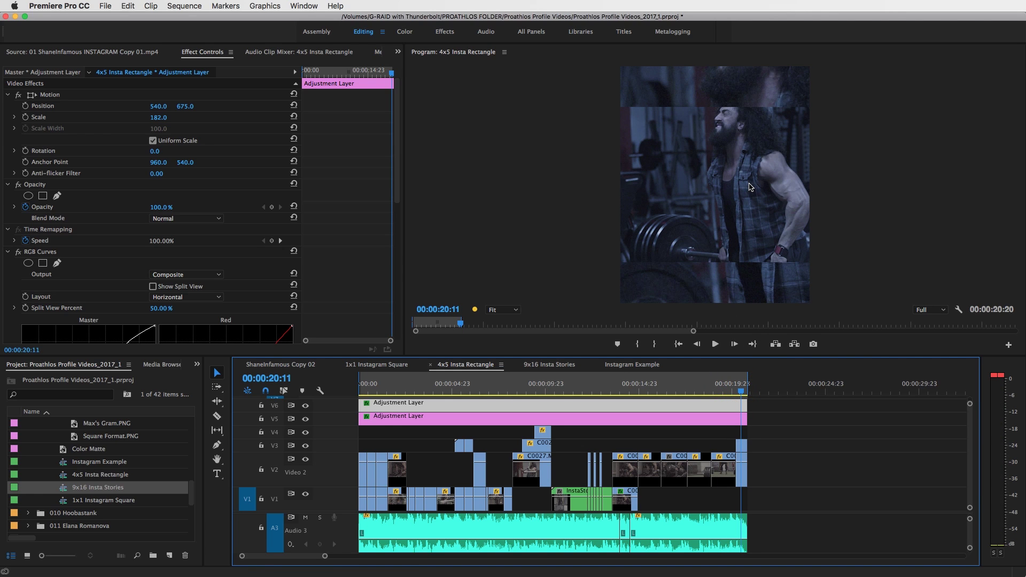
Open 9x16 Insta Stories at its start with tracks expanded to show the Adjustment Layers.
left_click(556, 369)
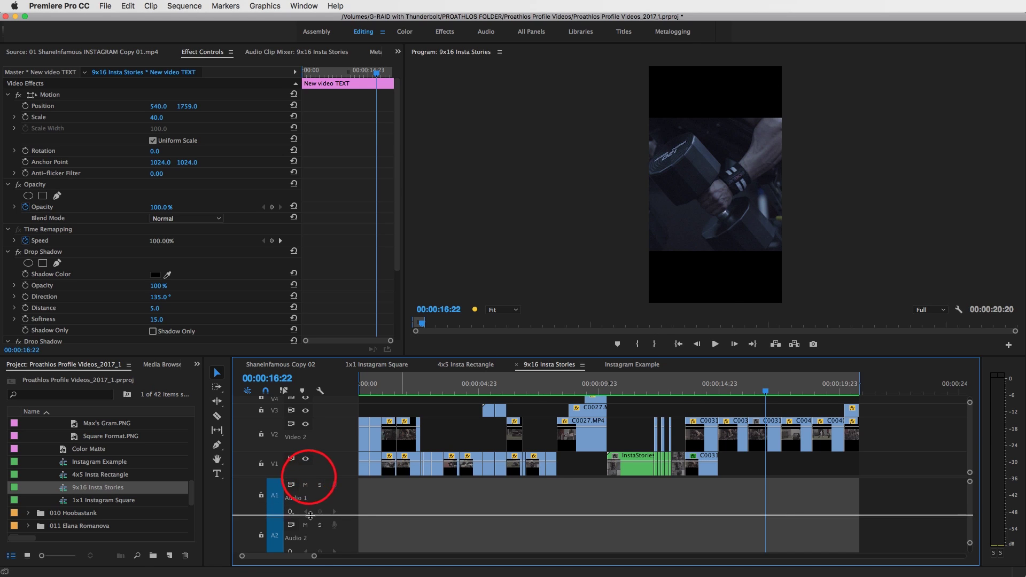
left_click_drag(310, 515, 310, 516)
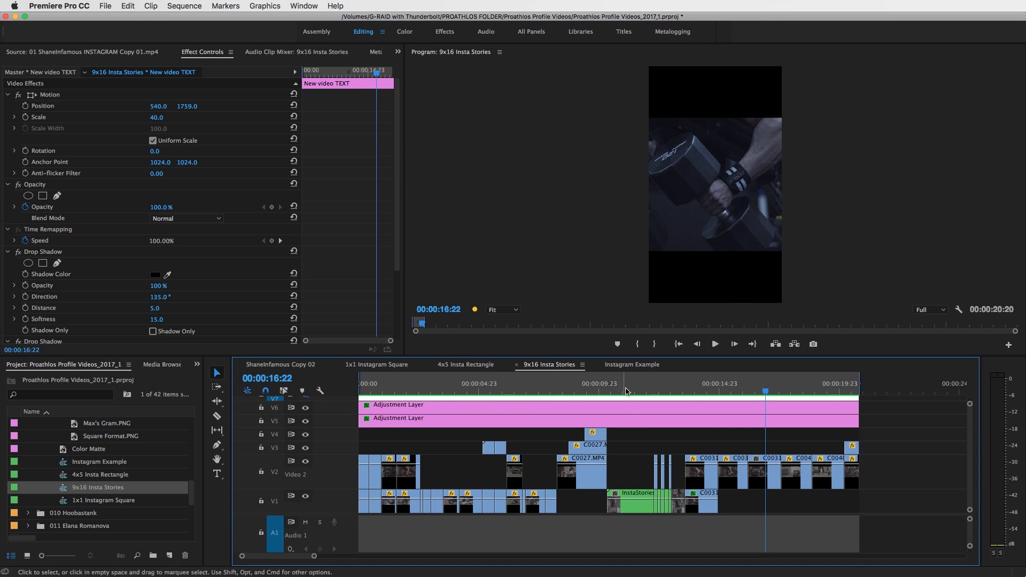
left_click(412, 391)
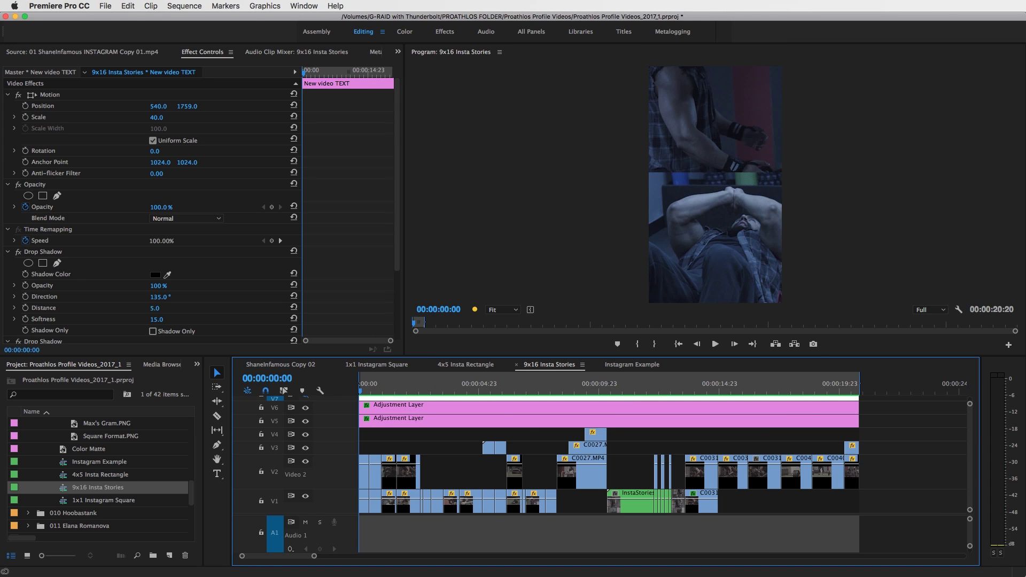
Play the exported 03 ShaneInfamous Insta Stories Copy 01.mp4 in QuickTime, then close it.
key("super+Tab")
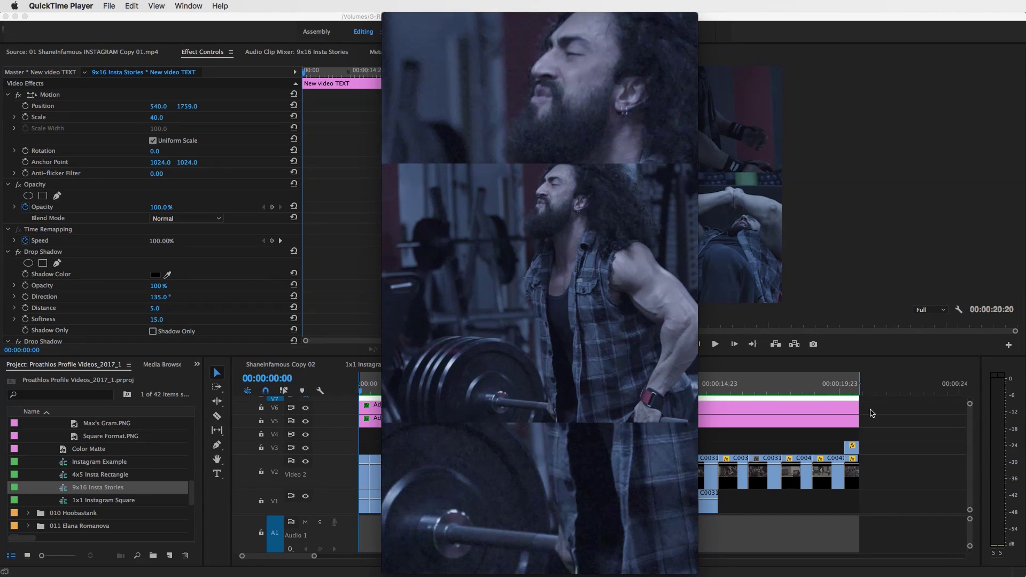
mouse_move(652, 448)
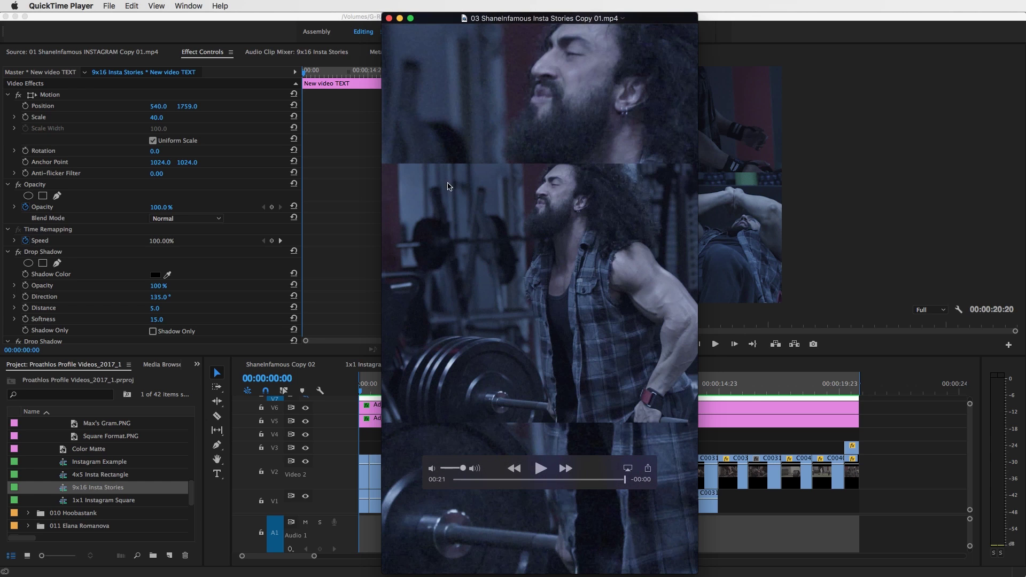
left_click(389, 19)
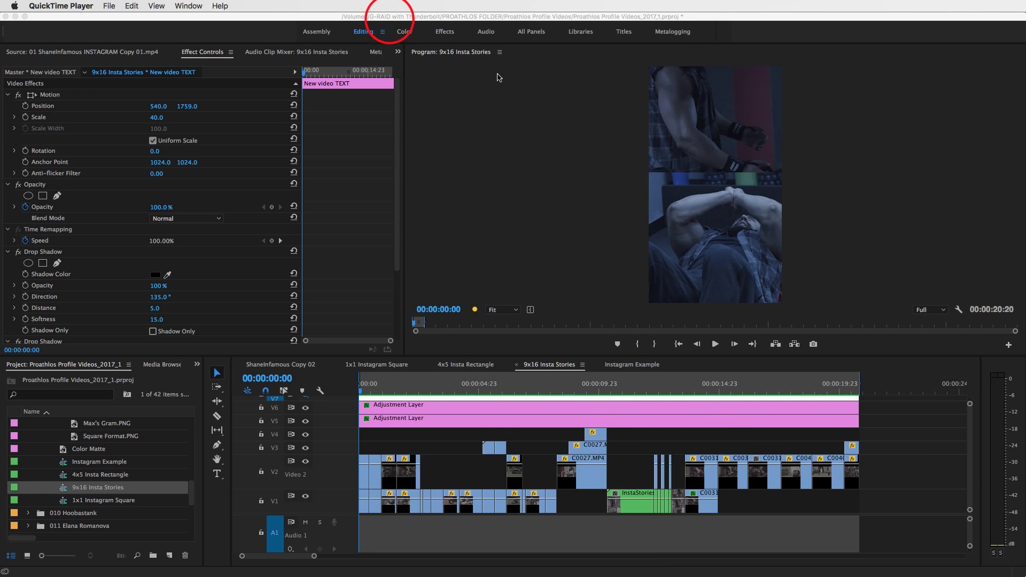
left_click(654, 366)
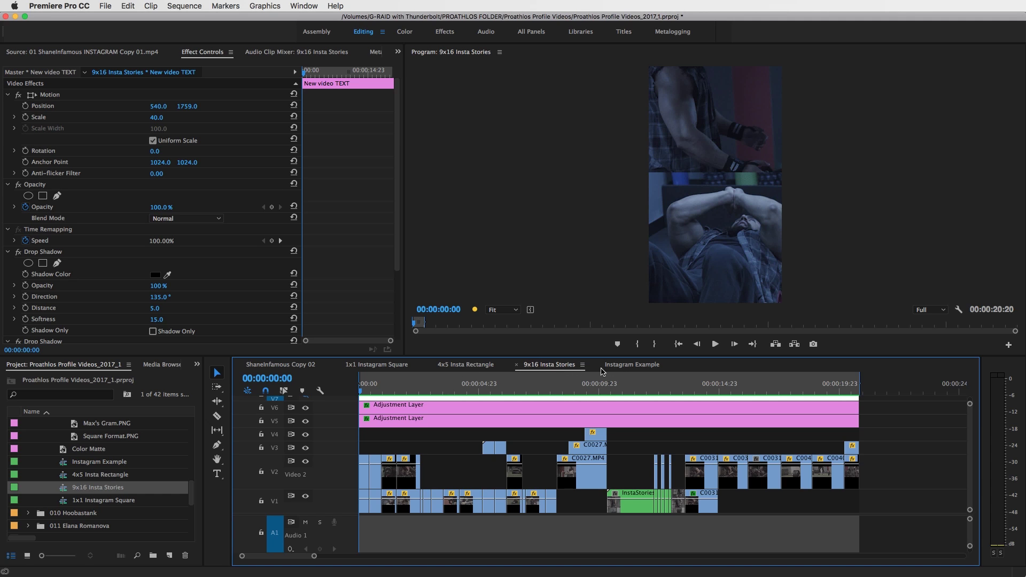
left_click(848, 382)
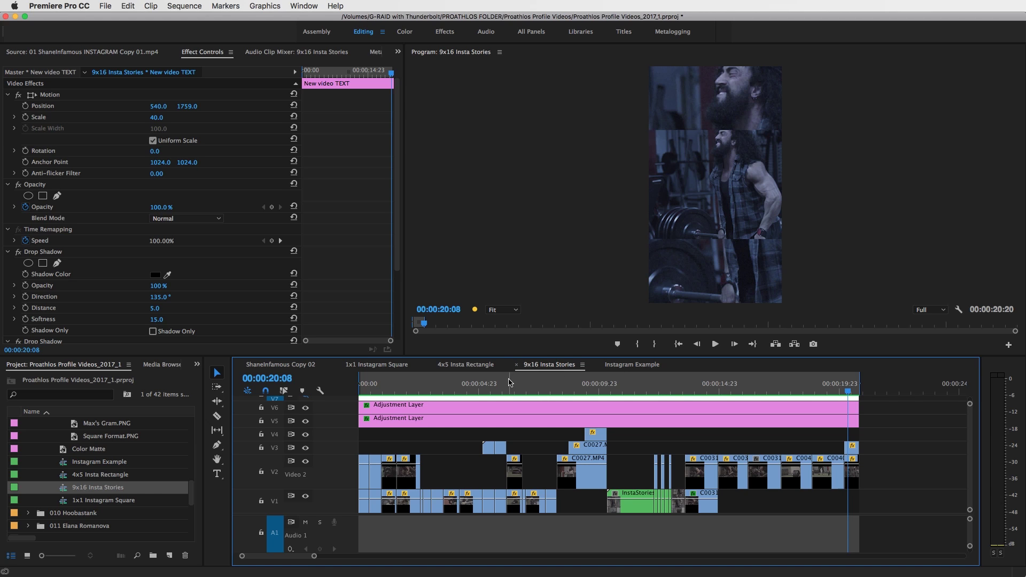
left_click(556, 367)
Duplicate 9x16 Insta Stories, rename the copy '4x5 Sequence', and open it in the timeline.
right_click(67, 490)
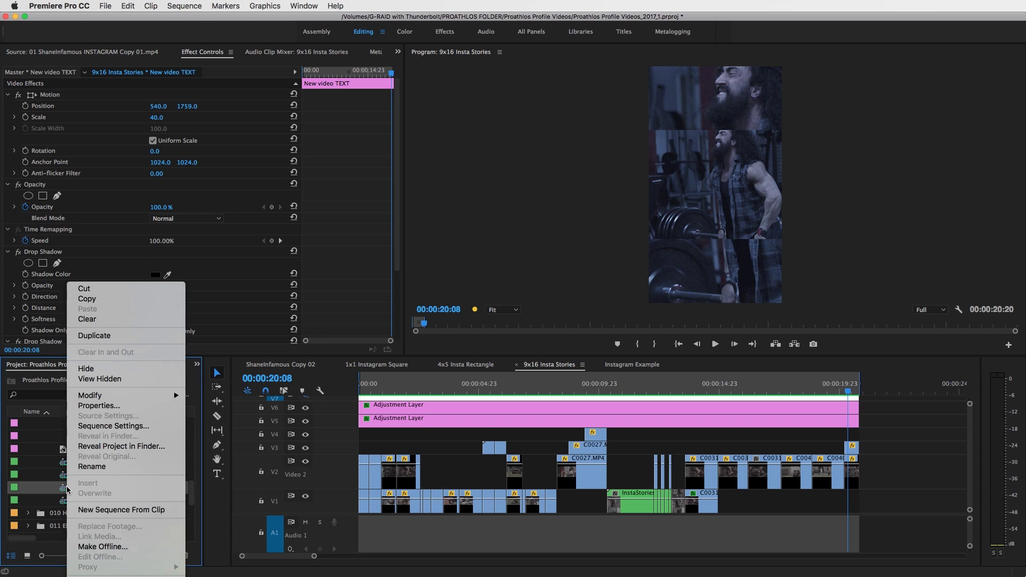
left_click(109, 336)
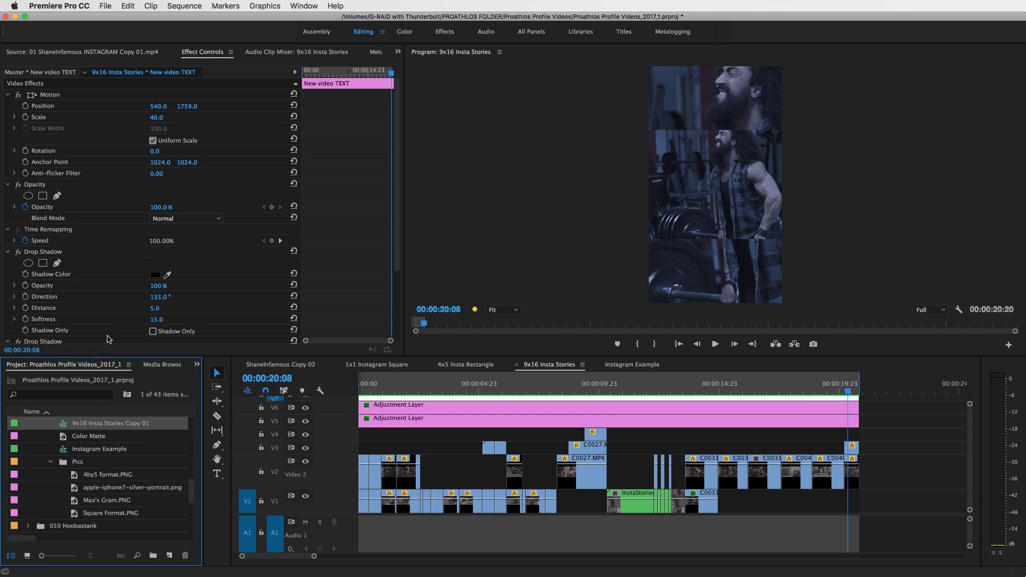
scroll(101, 489, "up", 3)
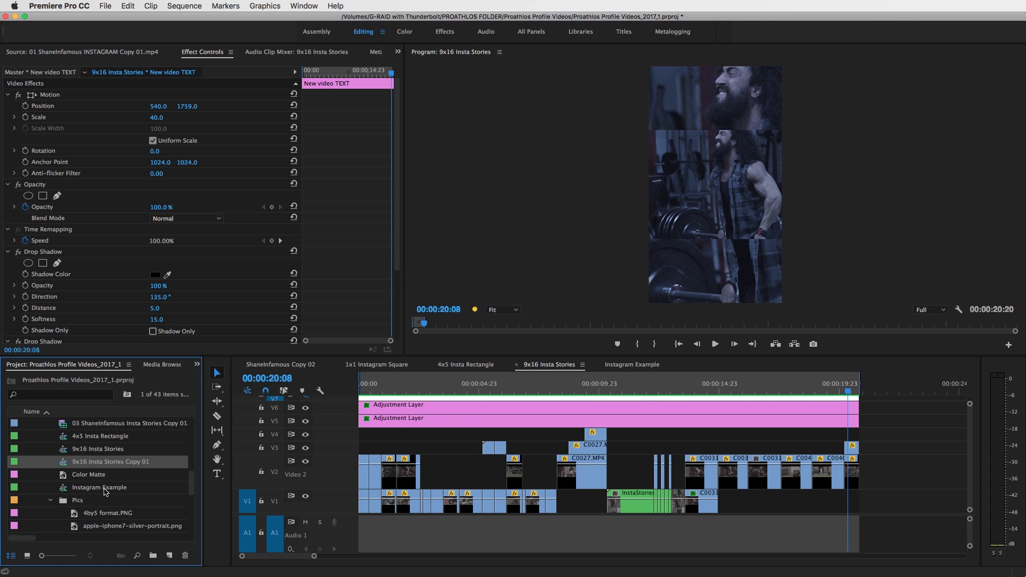
left_click(99, 463)
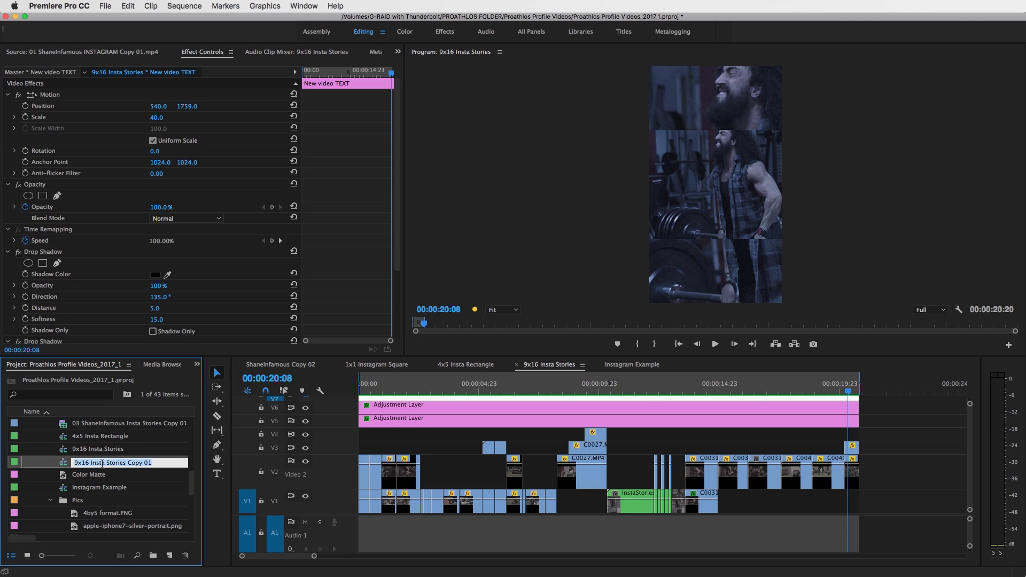
type("4x5")
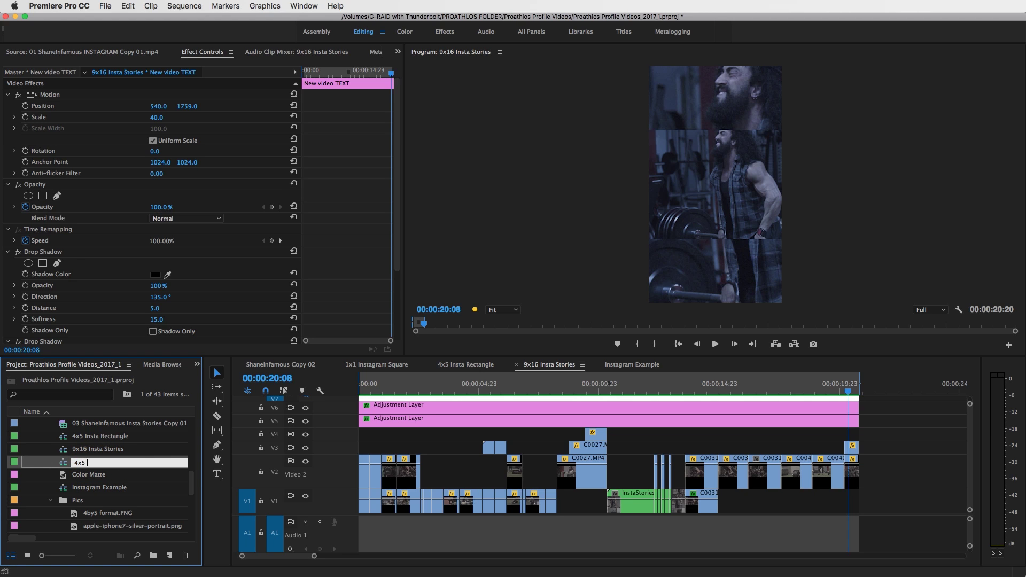
type(" Sequence")
key("Tab")
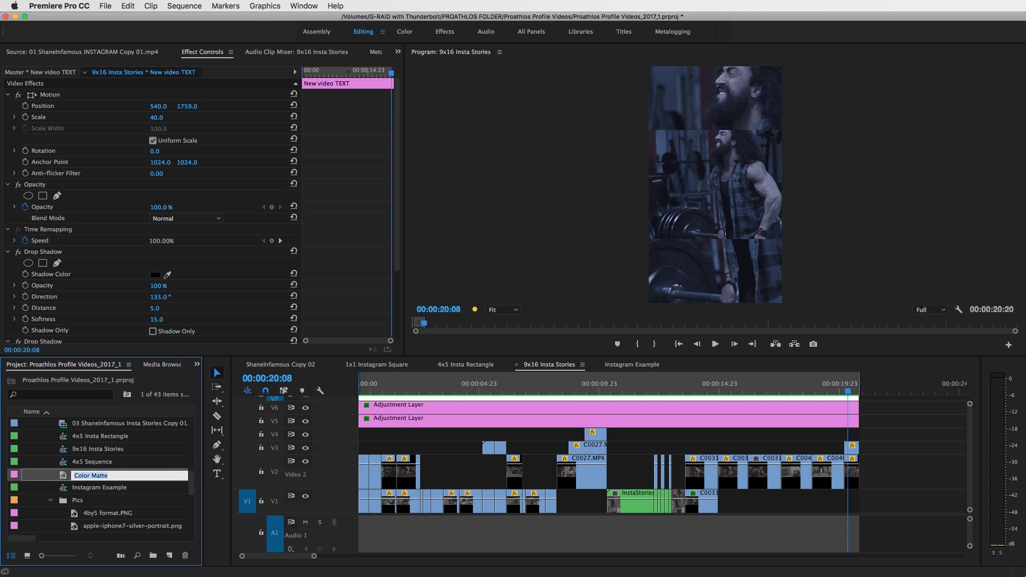
double_click(79, 462)
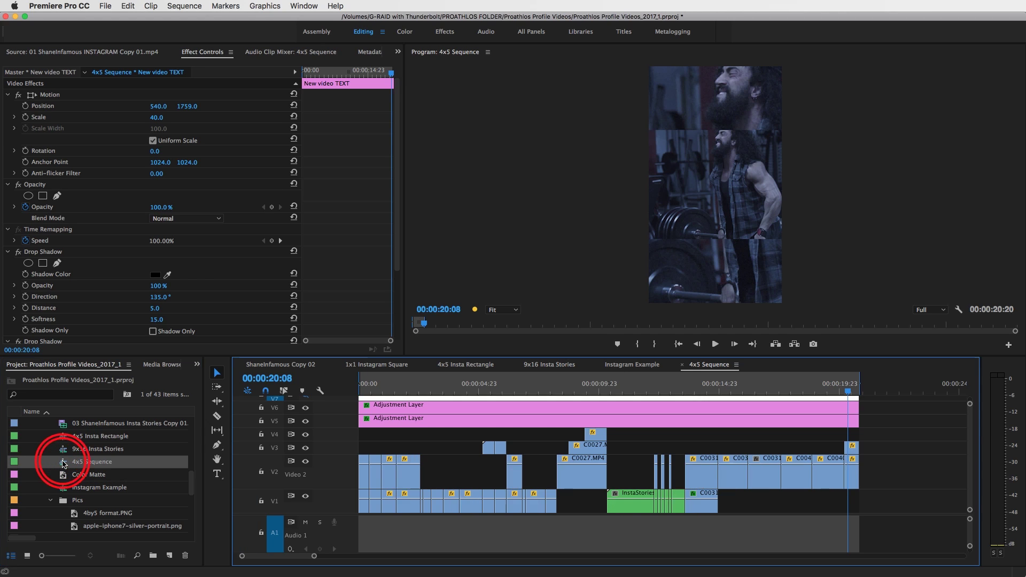
left_click(716, 364)
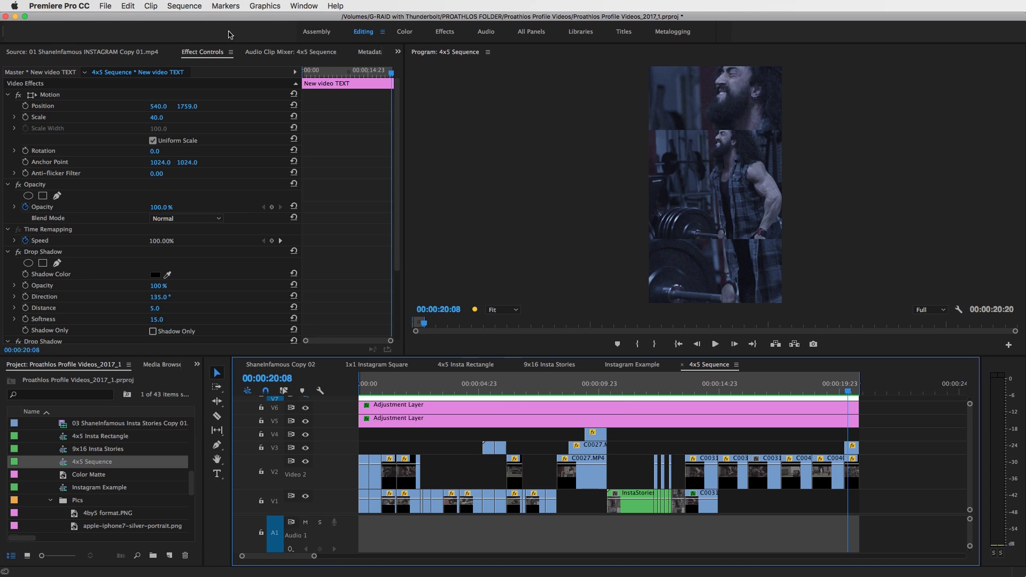
Change the 4x5 Sequence frame size to 1080x1350 in Sequence Settings, accepting deletion of previews.
left_click(181, 7)
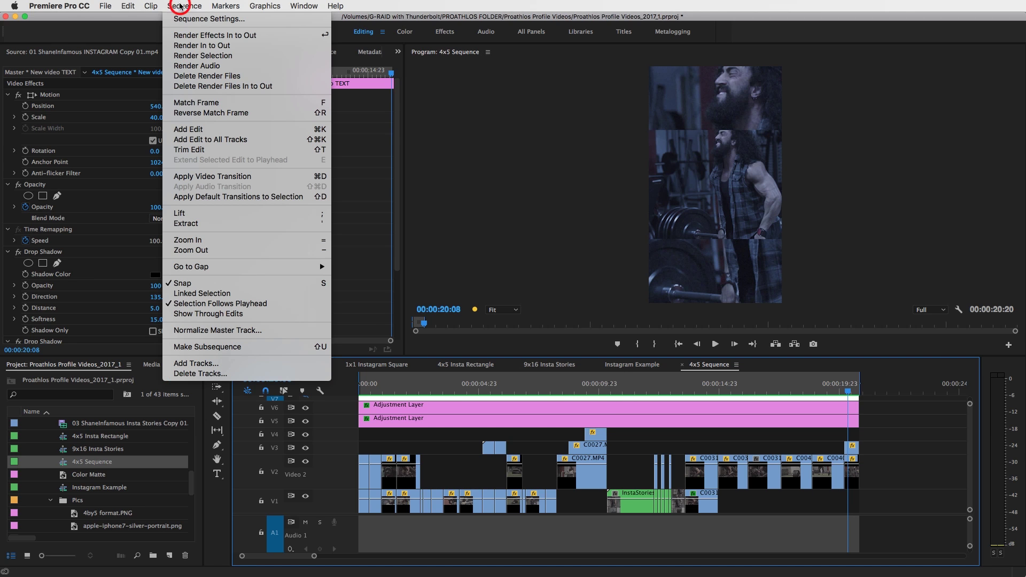
left_click(209, 19)
left_click_drag(534, 109, 660, 91)
left_click(637, 151)
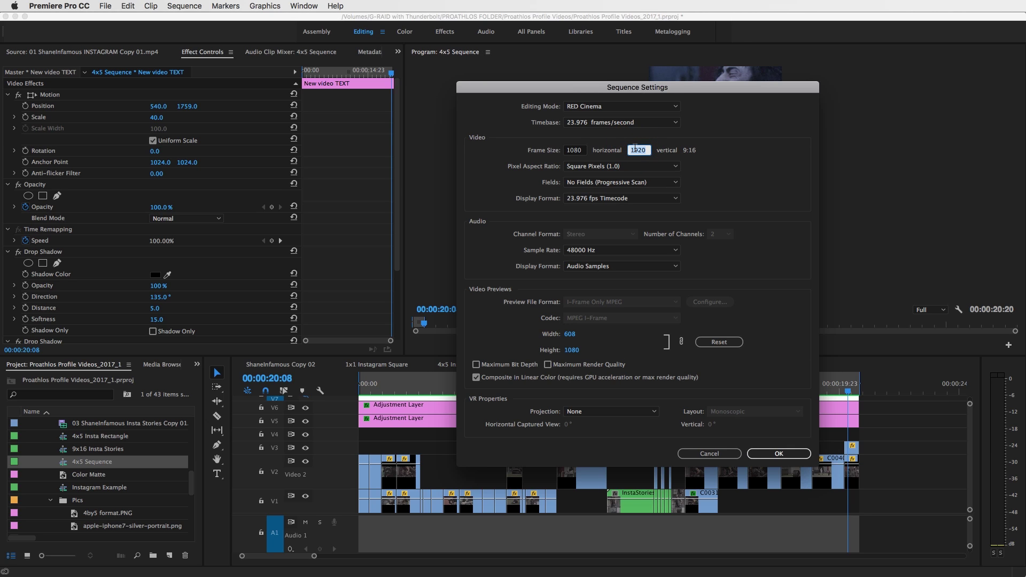
type("1")
left_click(765, 455)
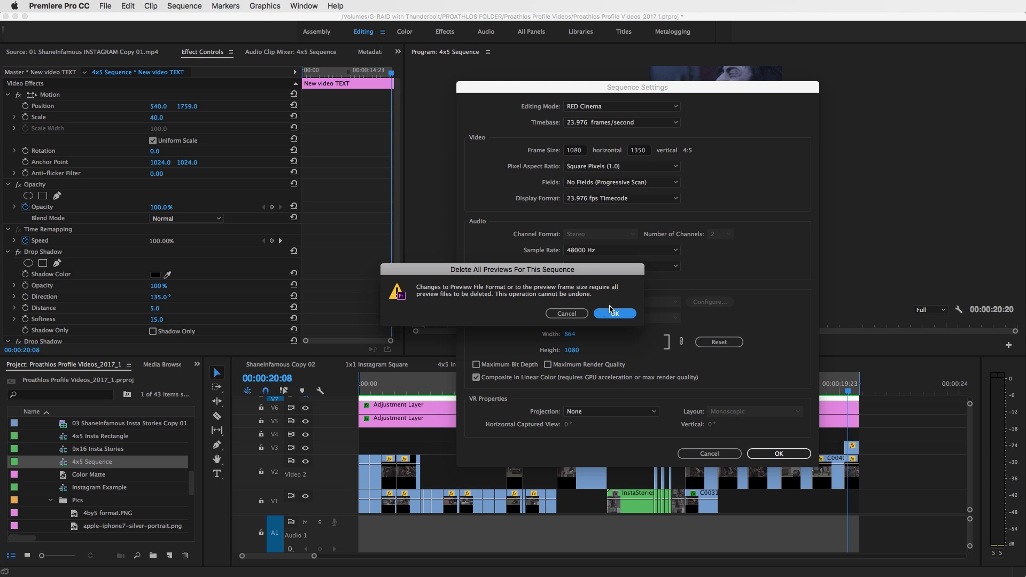
left_click(613, 315)
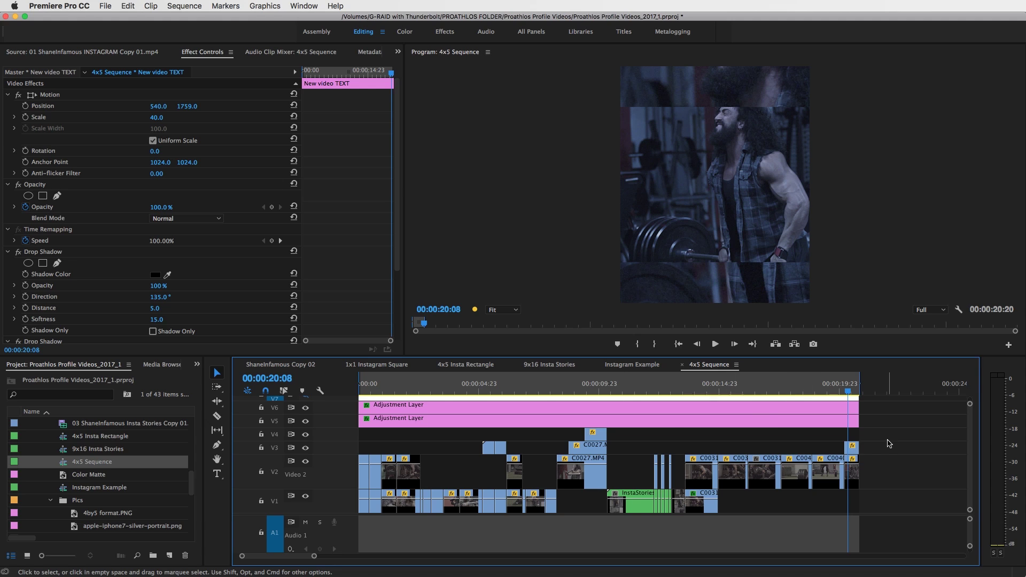
At 00:00:02:06, shift C0031 lower and C0001 vertically via Position Y, then return to 9x16 Insta Stories.
left_click(414, 389)
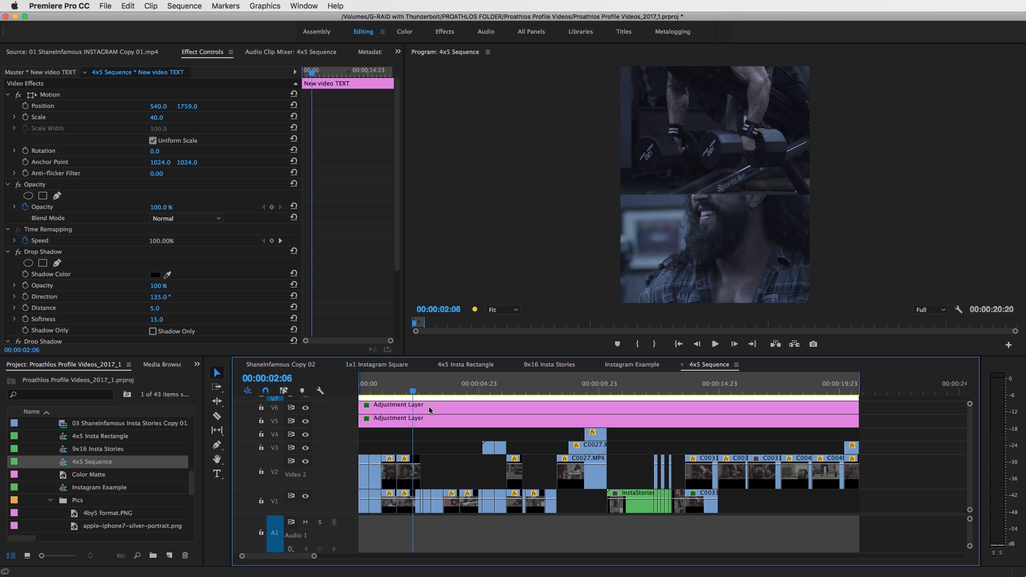
left_click(408, 471)
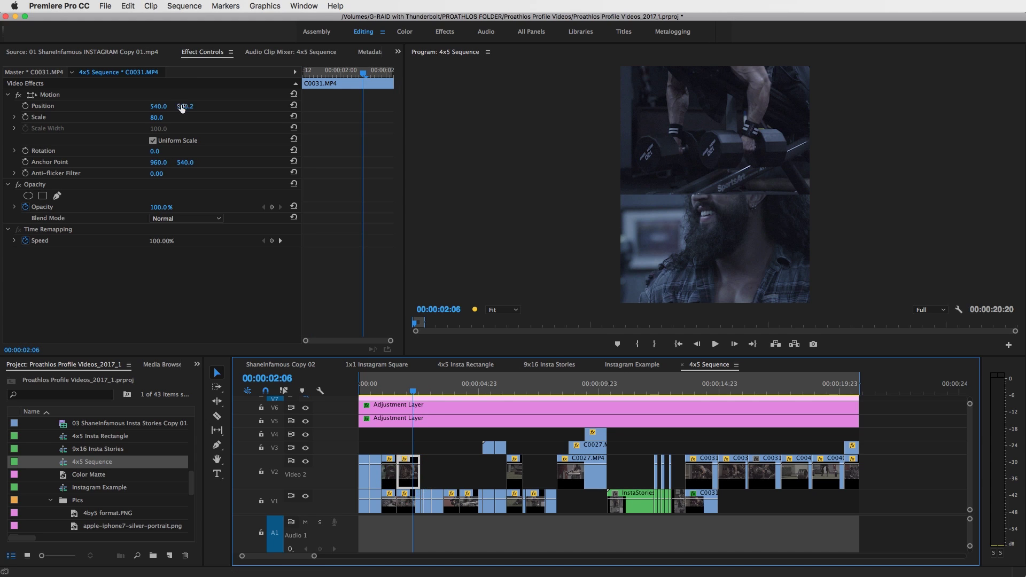
mouse_move(185, 107)
left_mouse_down()
mouse_move(236, 106)
mouse_move(195, 106)
left_mouse_up()
left_click(405, 502)
left_click_drag(185, 106, 207, 106)
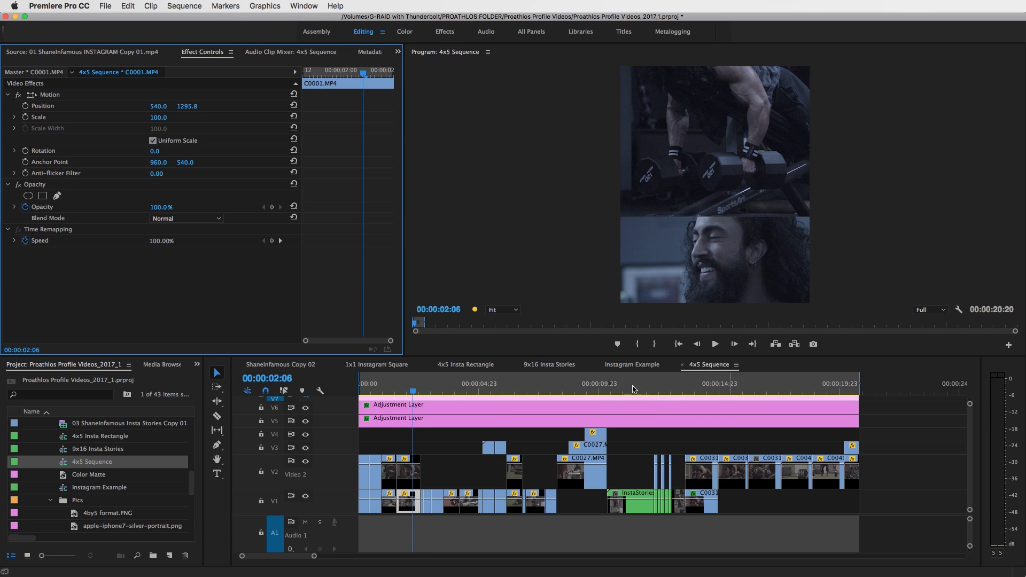
left_click(552, 367)
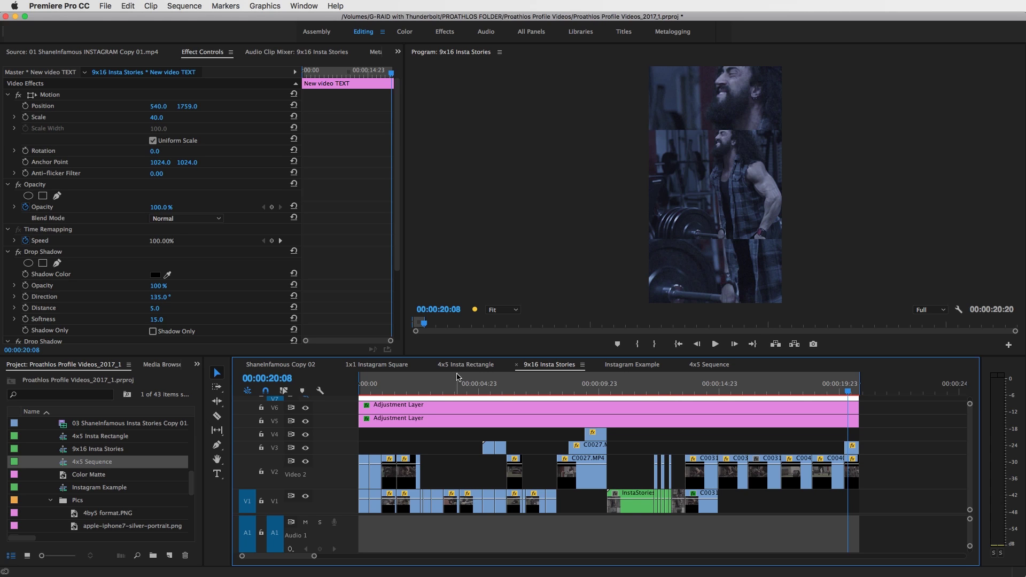
Open the Instagram Example sequence and enlarge the Program monitor to preview the three phone mockups.
key("Up")
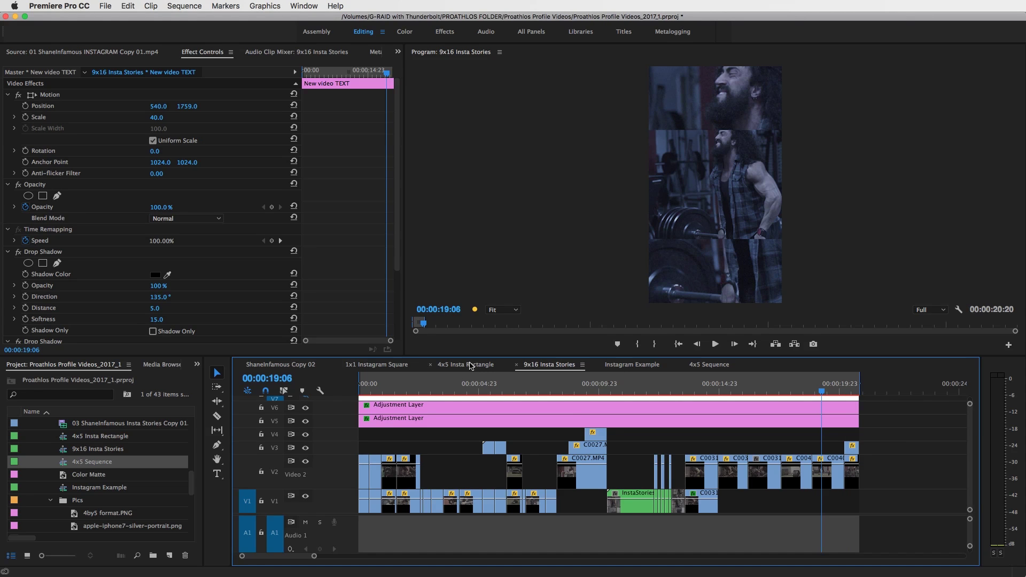
left_click(622, 364)
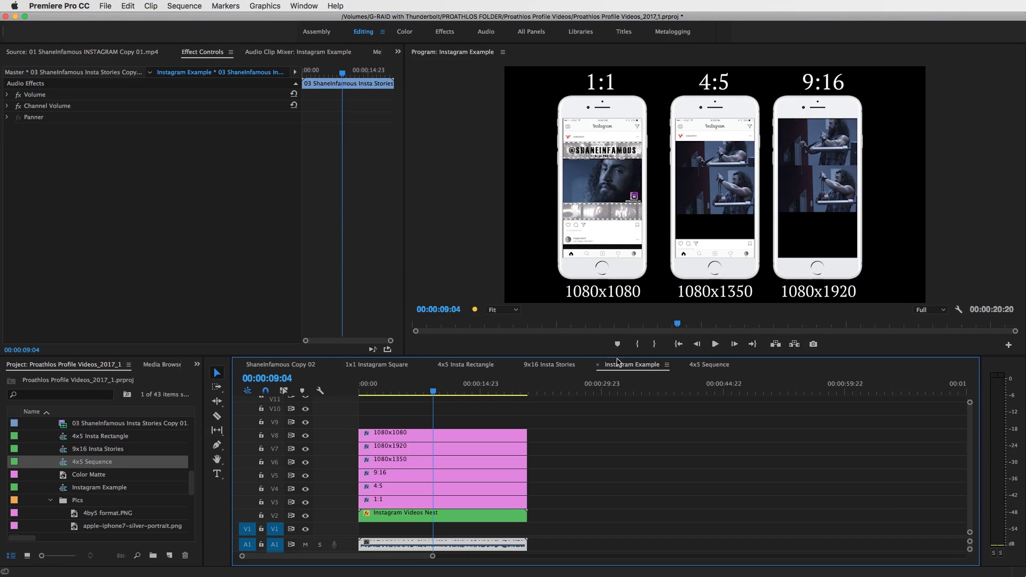
left_click_drag(618, 357, 614, 481)
left_click_drag(404, 318, 341, 321)
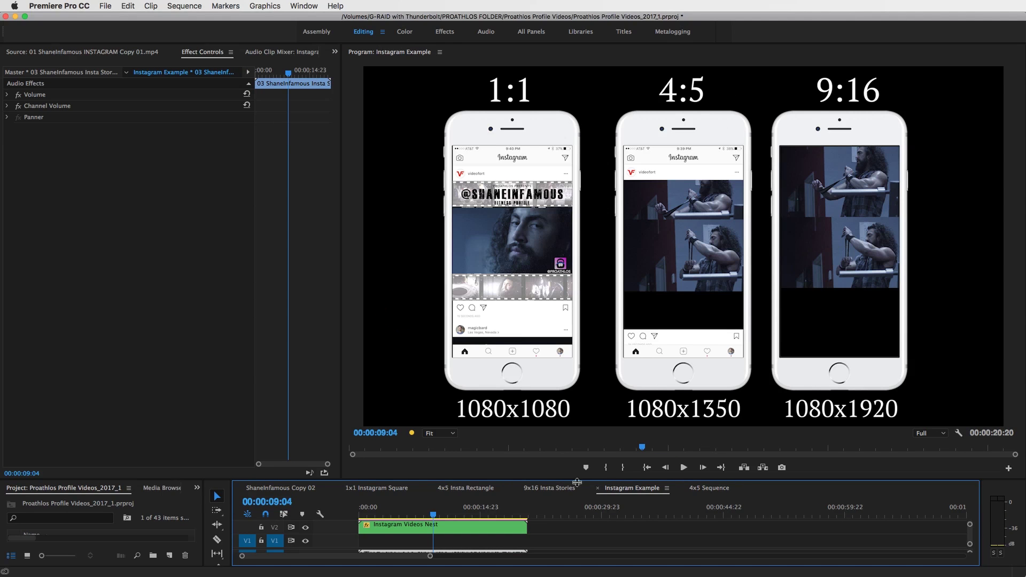
left_click_drag(588, 479, 587, 518)
left_click_drag(339, 184, 327, 180)
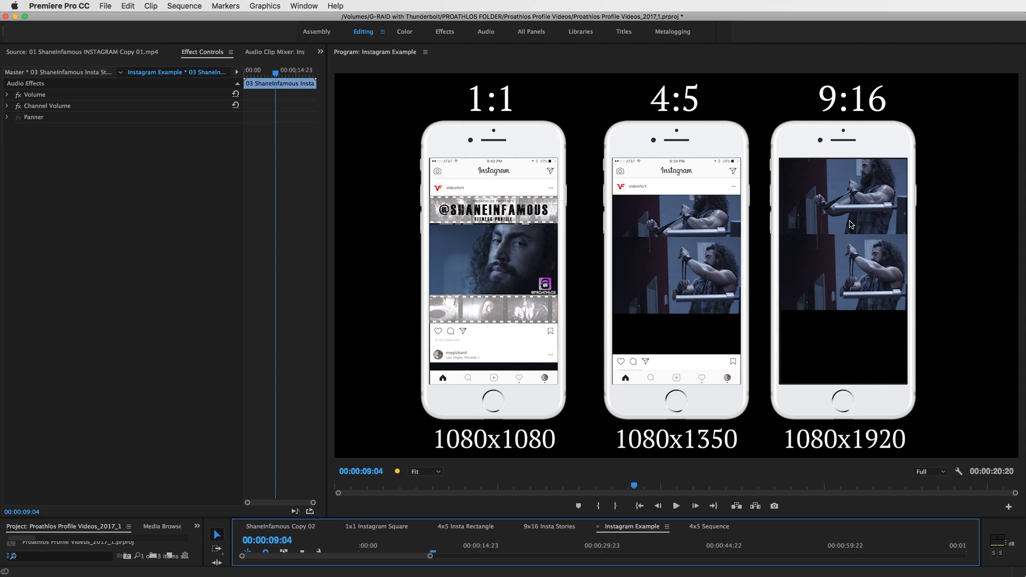
left_click_drag(805, 517, 807, 399)
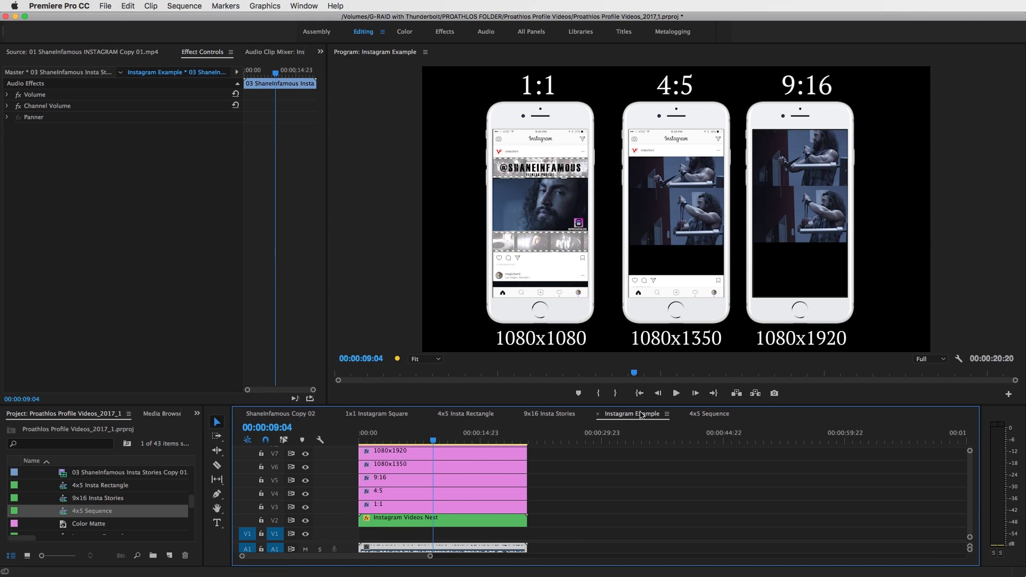
Review 9x16 Insta Stories at 00:00:19:10 and Instagram Example, then open the 4x5 Insta Rectangle sequence.
left_click(546, 415)
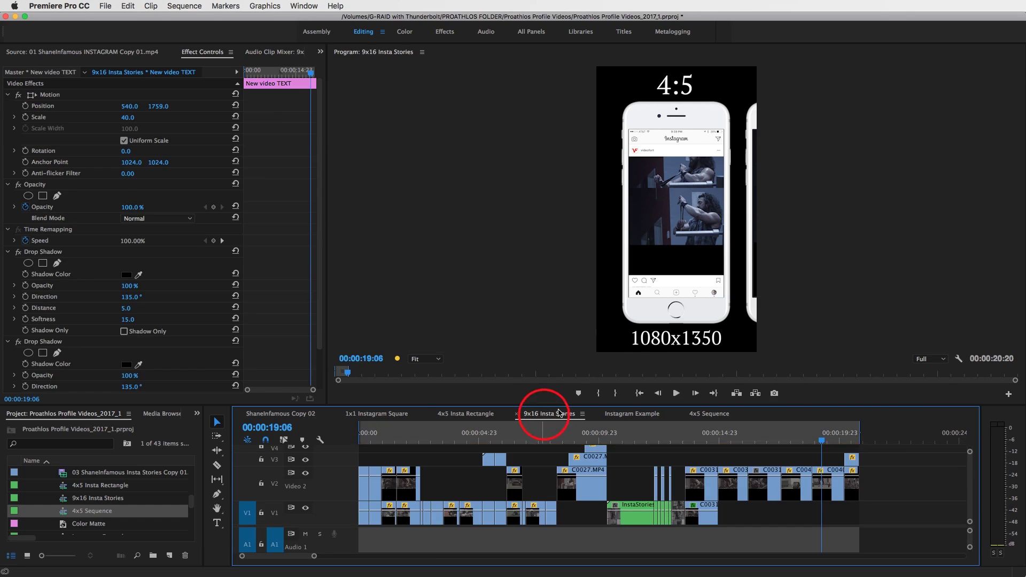
left_click(826, 434)
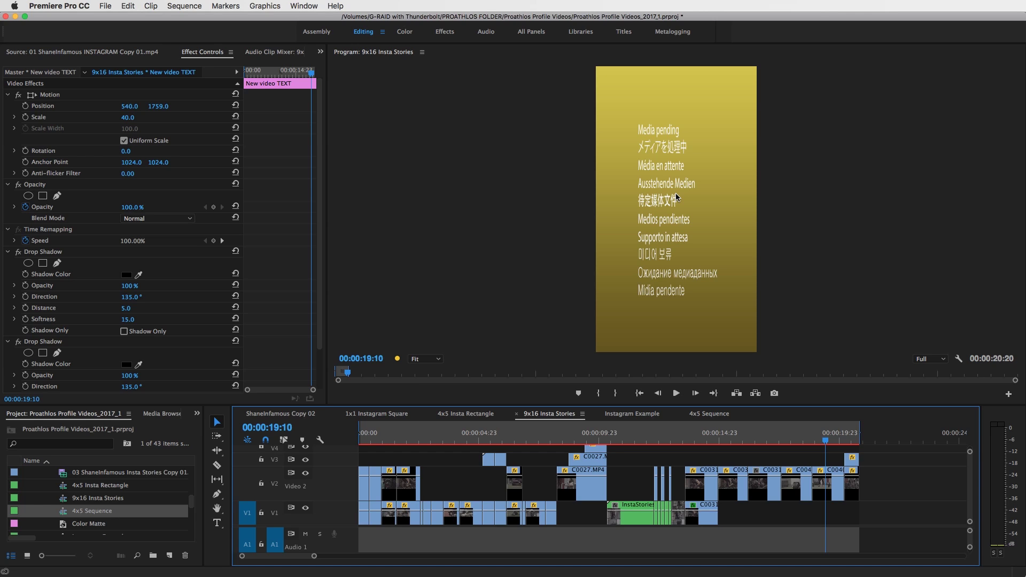
left_click(637, 415)
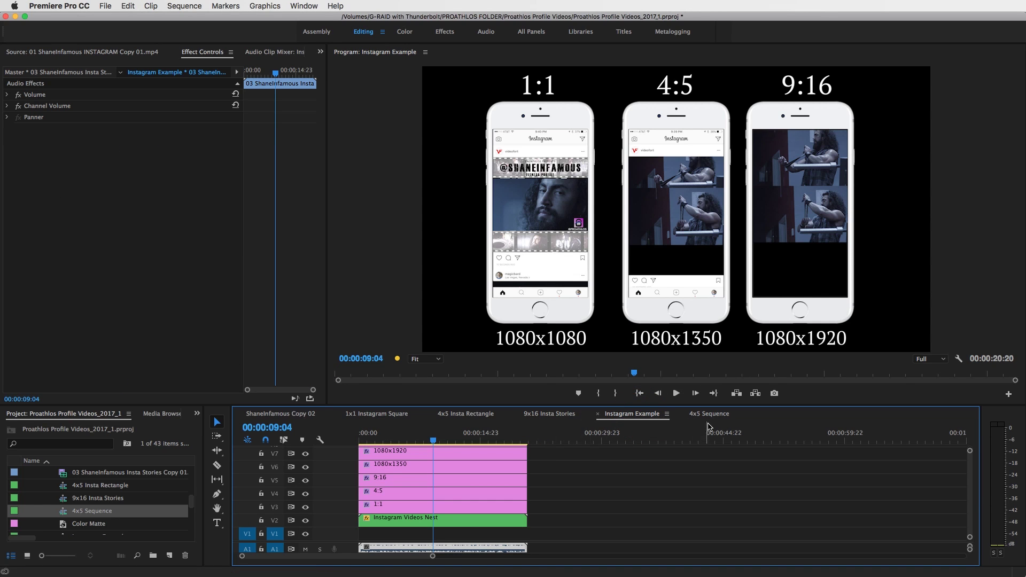
left_click(469, 413)
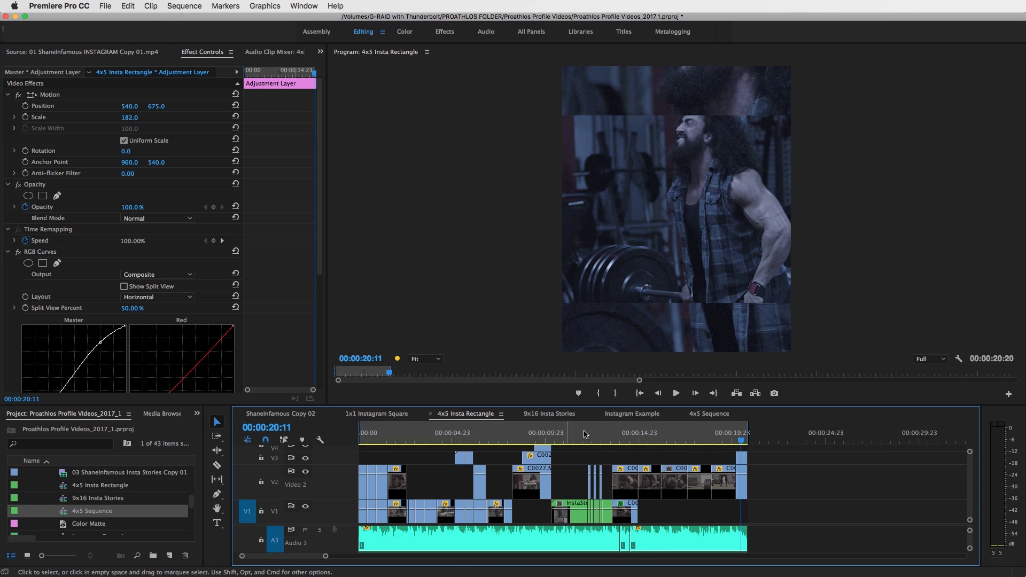